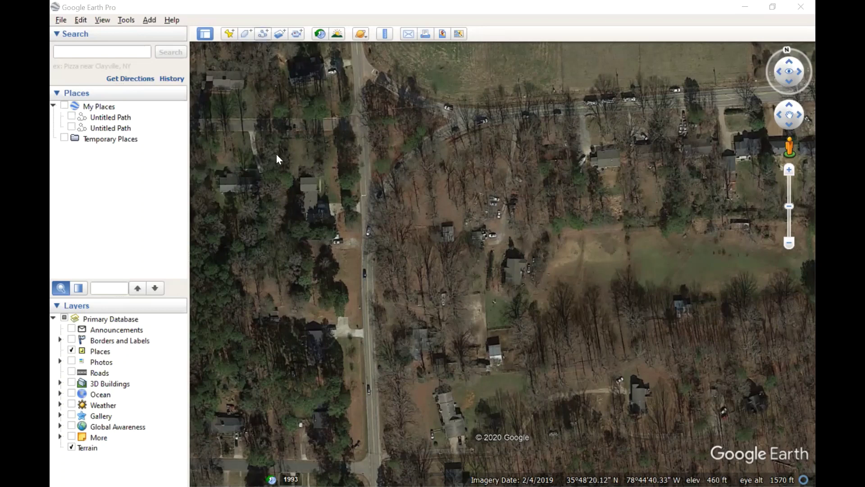
- Draw a three-point path northward along the straight north-south road up to the junction and save it with the default name
{"action": "left_click_drag", "start_coordinate": [276, 153], "coordinate": [241, 428]}
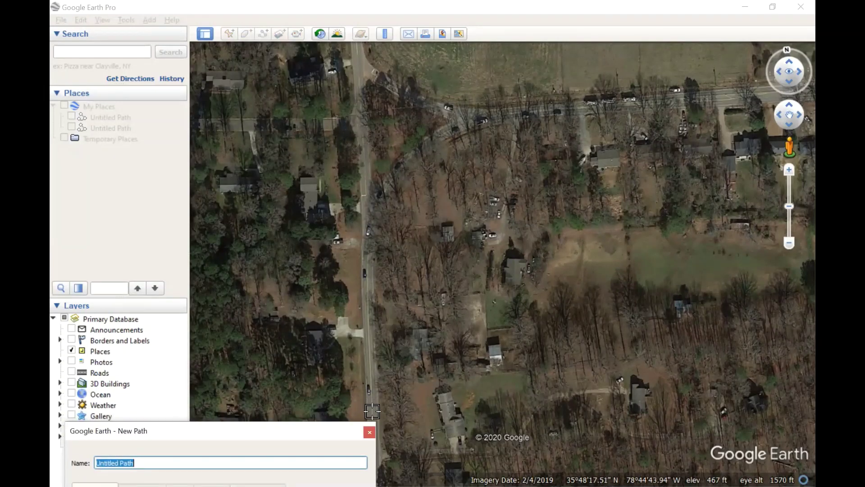
{"action": "left_click", "coordinate": [373, 413]}
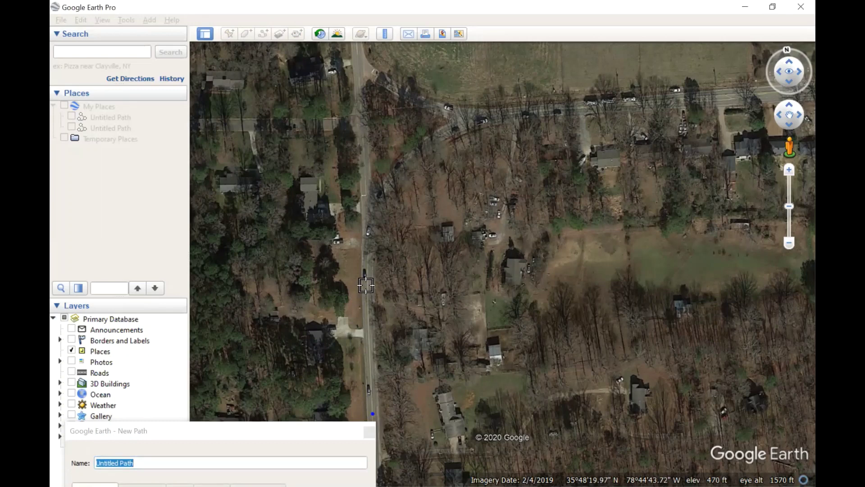
{"action": "left_click", "coordinate": [366, 285]}
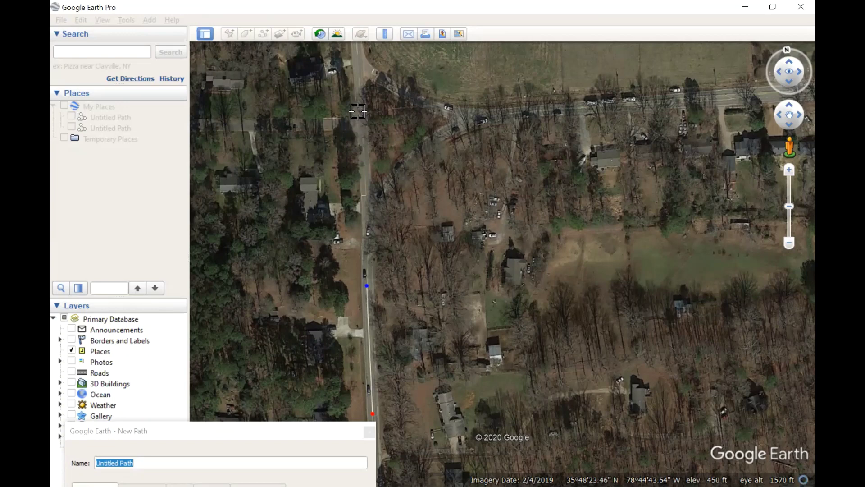
{"action": "left_click", "coordinate": [359, 72]}
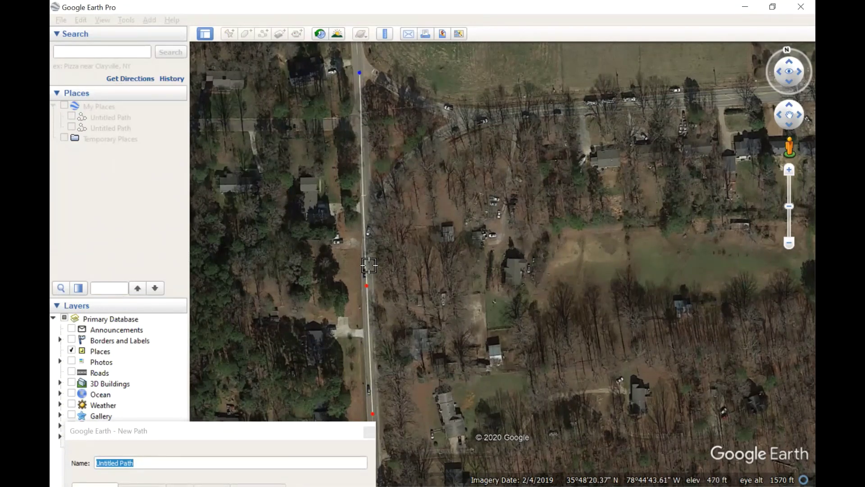
{"action": "left_click_drag", "start_coordinate": [315, 432], "coordinate": [296, 218]}
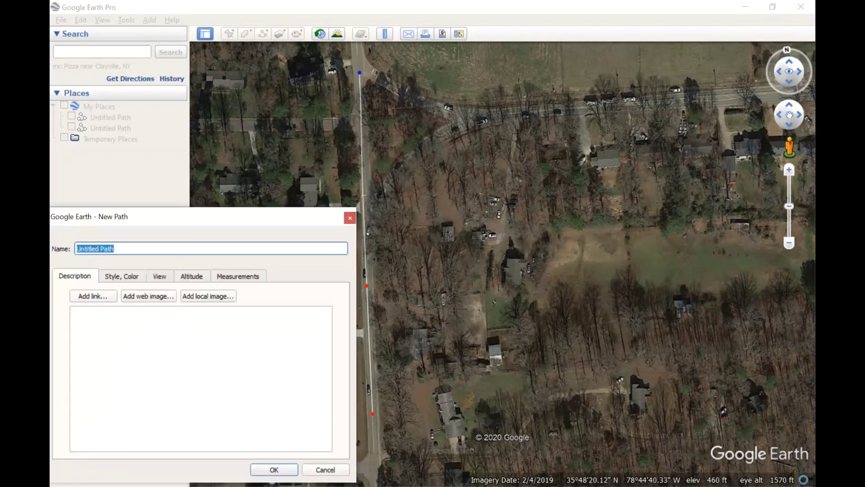
{"action": "key", "text": "Return"}
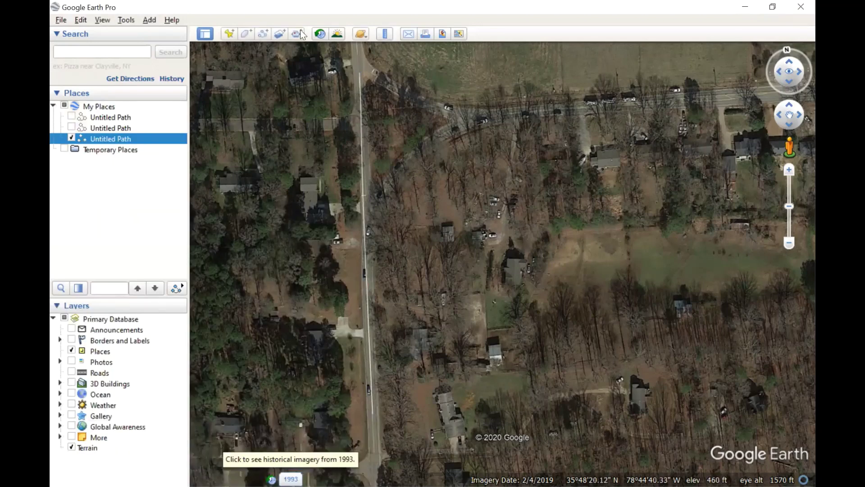
- Draw a two-point path from the east-west road westward to the north-south path and save it with the default name
{"action": "left_click", "coordinate": [262, 34]}
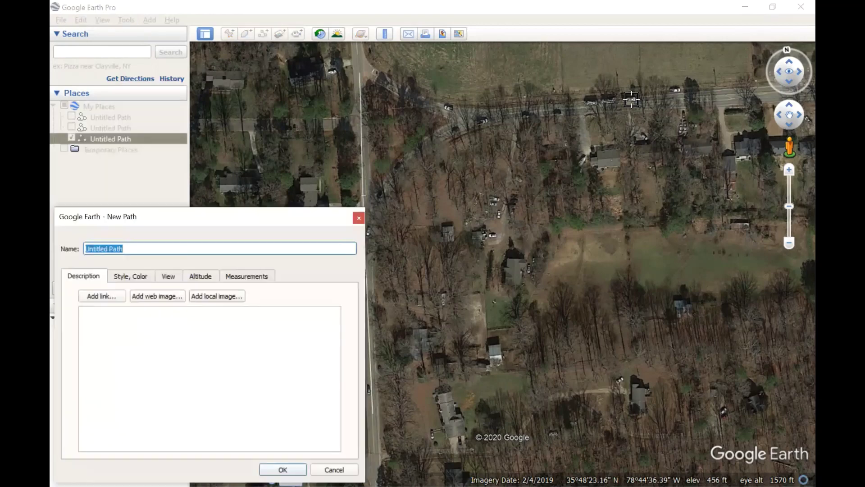
{"action": "left_click", "coordinate": [642, 101]}
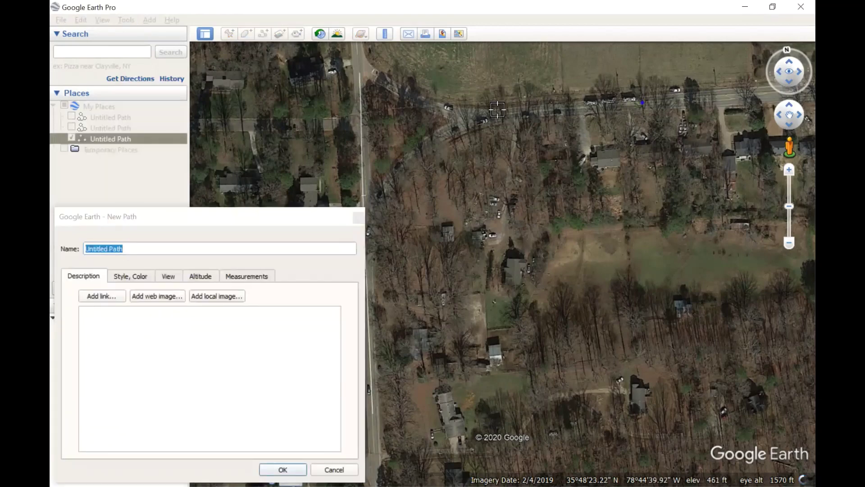
{"action": "left_click", "coordinate": [361, 129]}
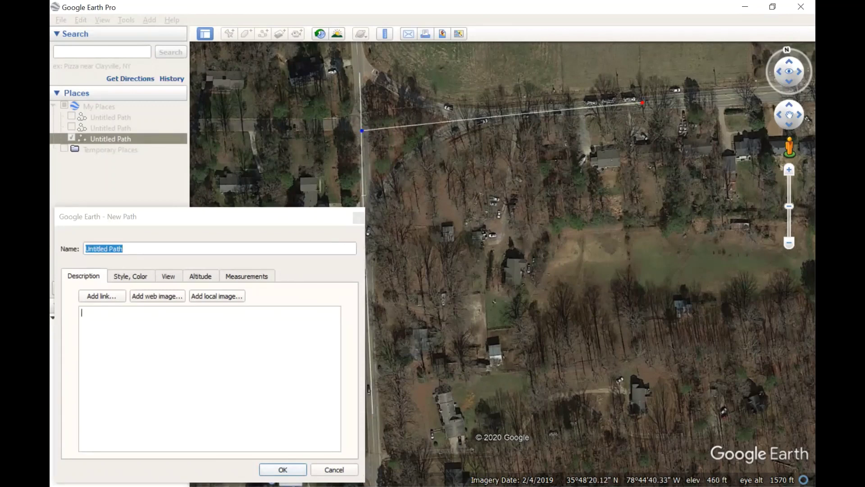
{"action": "left_click", "coordinate": [282, 469]}
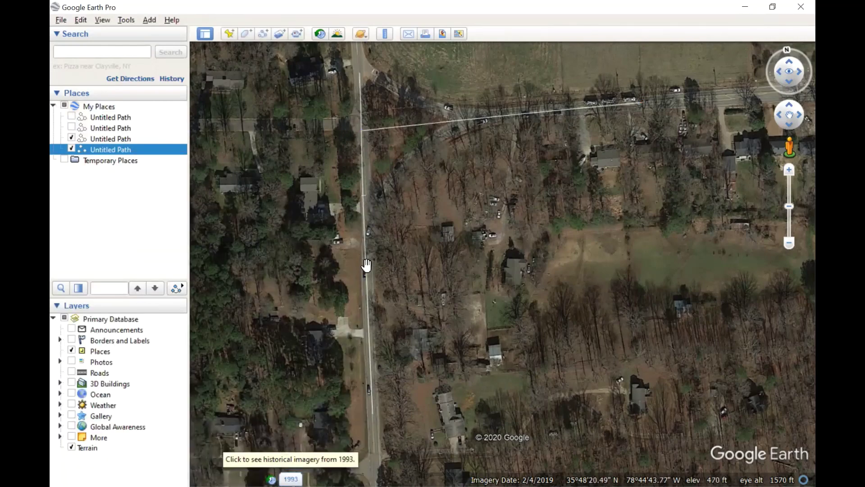
- Add a placemark named PC on the north-south road where the curve begins, at about 35°48'19.79"N, 78°44'43.72"W
{"action": "scroll", "coordinate": [366, 265], "scroll_direction": "up", "scroll_amount": 1}
{"action": "scroll", "coordinate": [369, 238], "scroll_direction": "up", "scroll_amount": 2}
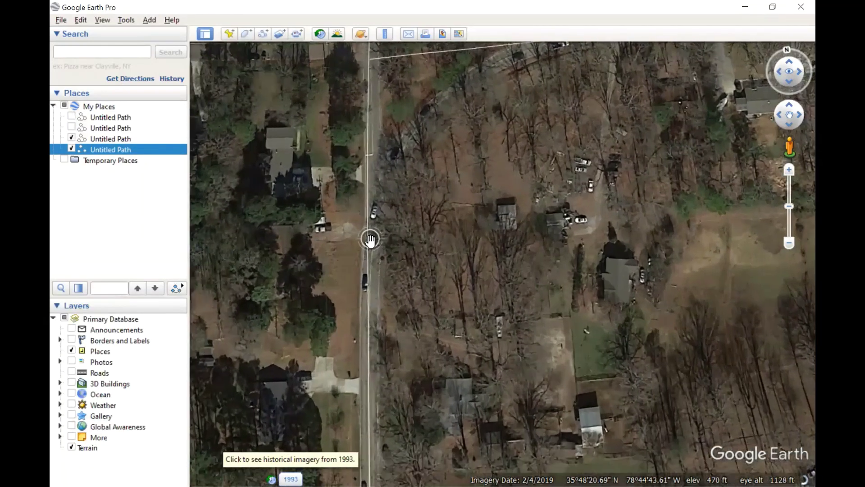
{"action": "scroll", "coordinate": [370, 236], "scroll_direction": "up", "scroll_amount": 1}
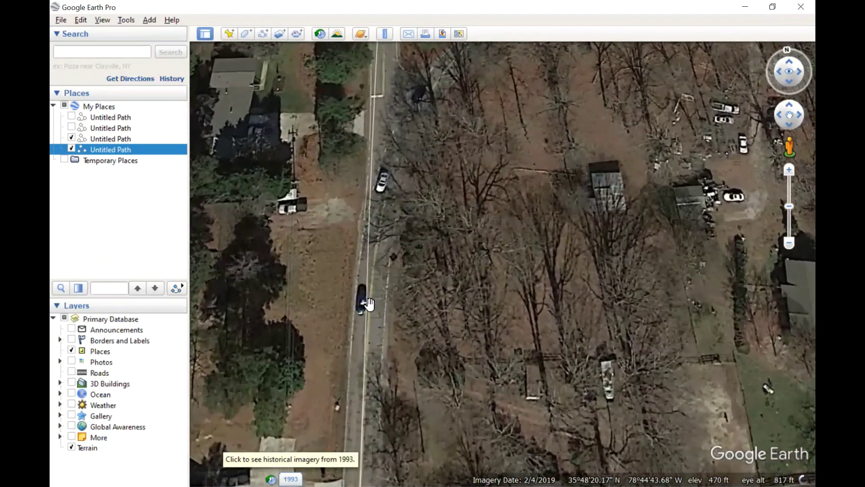
{"action": "scroll", "coordinate": [367, 302], "scroll_direction": "down", "scroll_amount": 1}
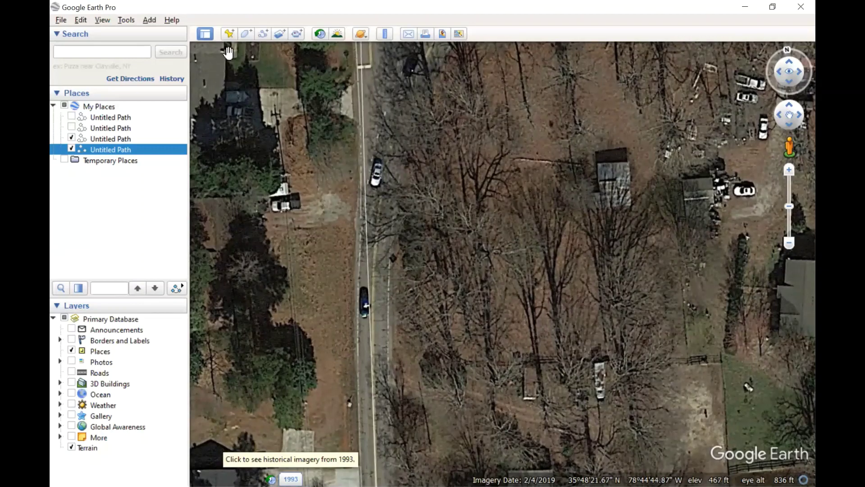
{"action": "left_click", "coordinate": [230, 34]}
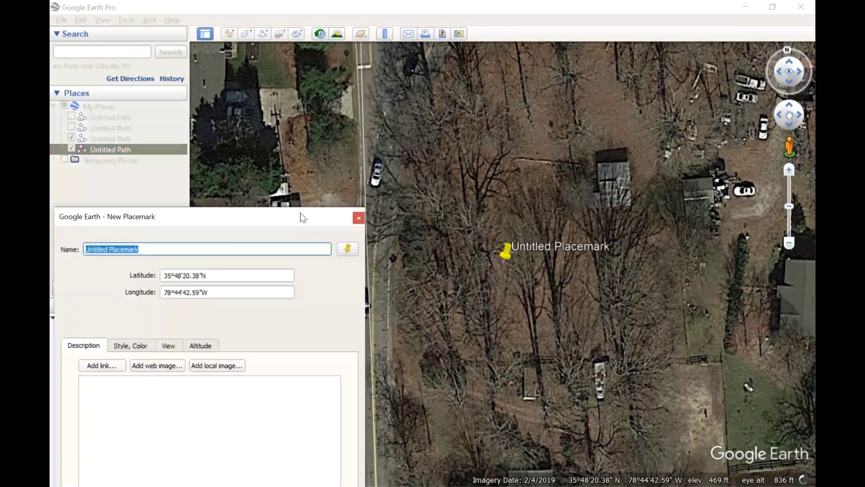
{"action": "type", "text": "PC"}
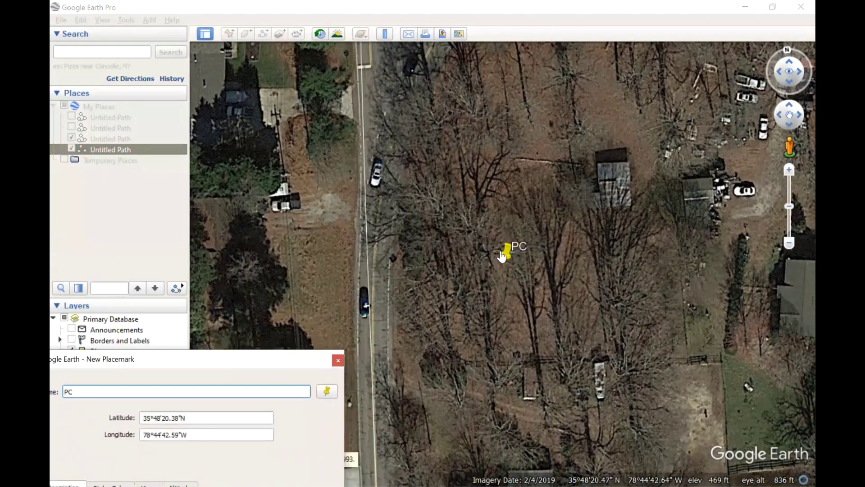
{"action": "left_click_drag", "start_coordinate": [508, 258], "coordinate": [374, 371]}
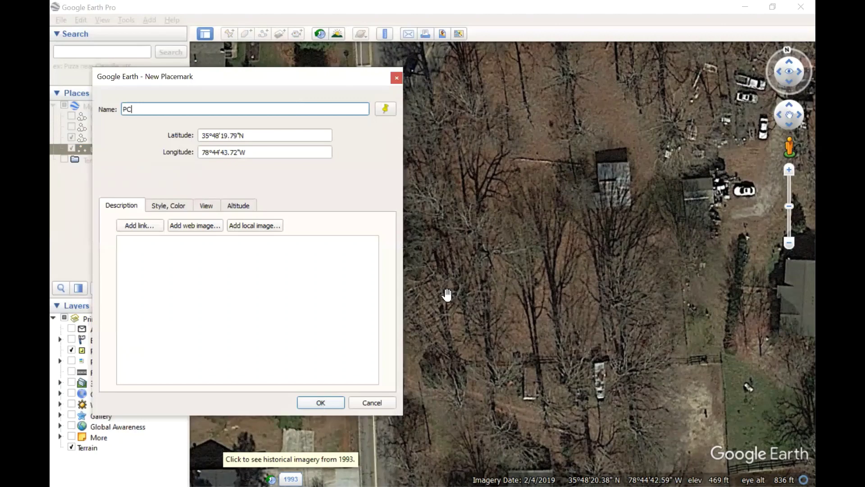
{"action": "left_click", "coordinate": [320, 402]}
- Delete the path drawn along the east-west road
{"action": "scroll", "coordinate": [482, 276], "scroll_direction": "down", "scroll_amount": 2}
{"action": "left_click_drag", "start_coordinate": [518, 228], "coordinate": [469, 296]}
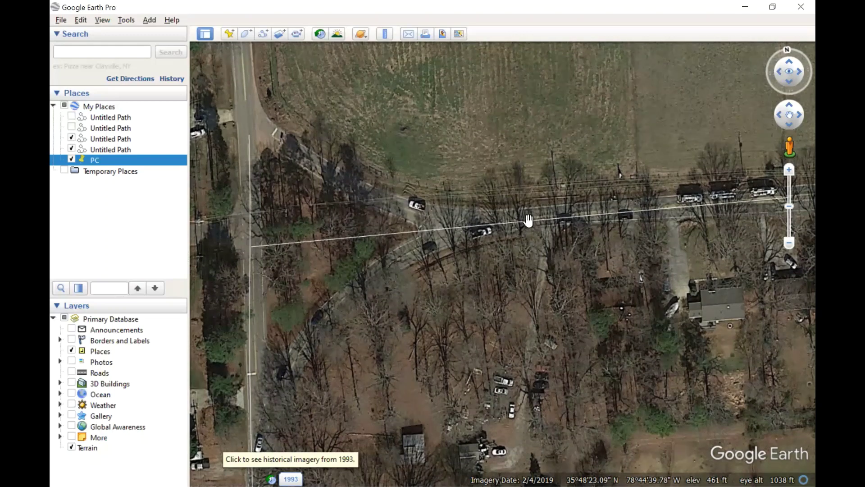
{"action": "left_click", "coordinate": [494, 223]}
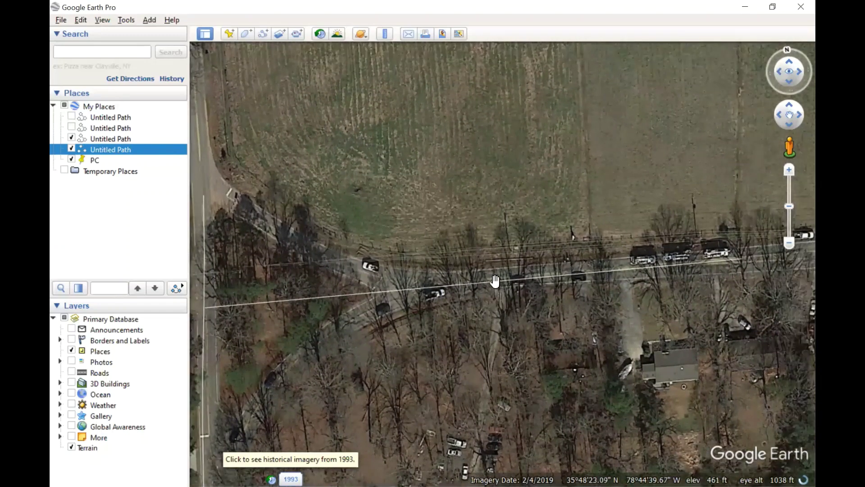
{"action": "right_click", "coordinate": [496, 284]}
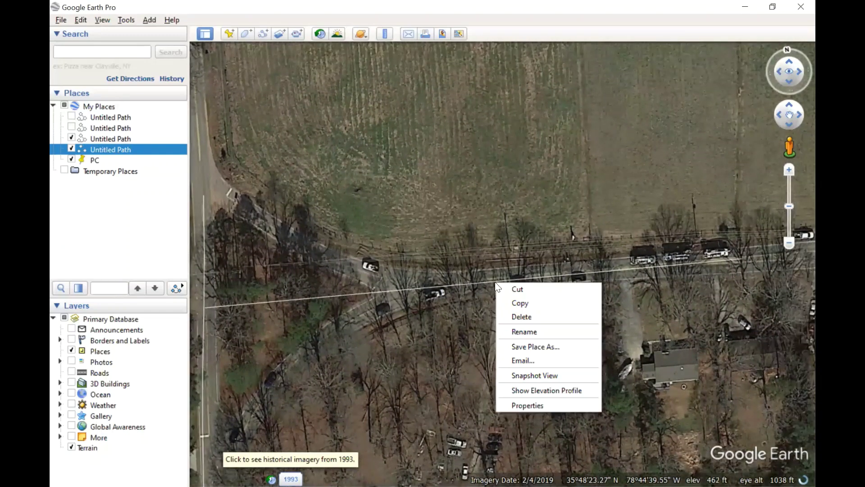
{"action": "right_click", "coordinate": [458, 283]}
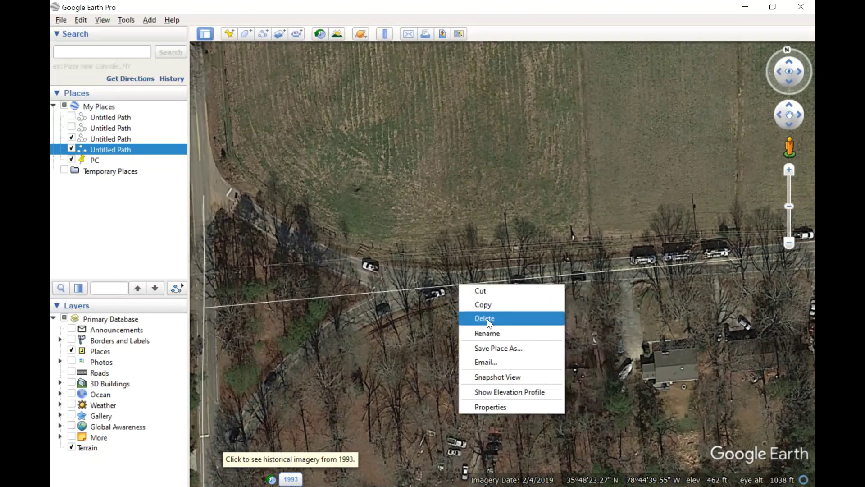
{"action": "key", "text": "Return"}
{"action": "left_click", "coordinate": [448, 261]}
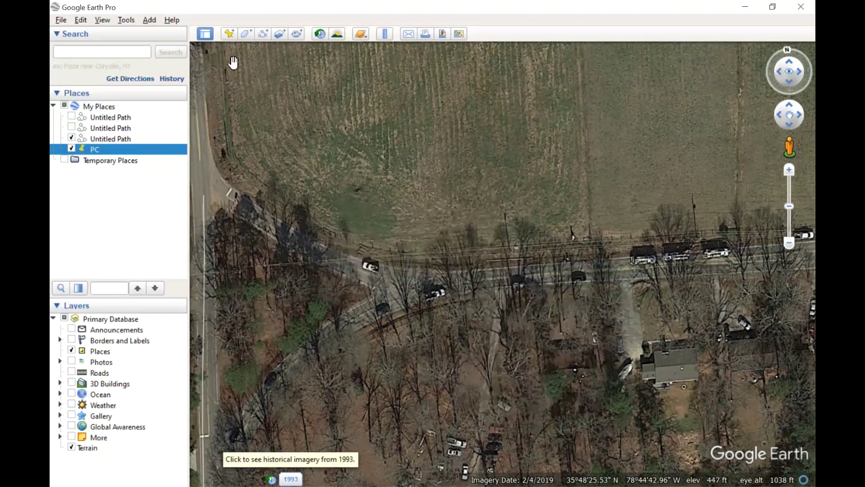
- Draw a new two-point path from the east-west road's centerline westward to the north-south path and save it
{"action": "left_click", "coordinate": [263, 34]}
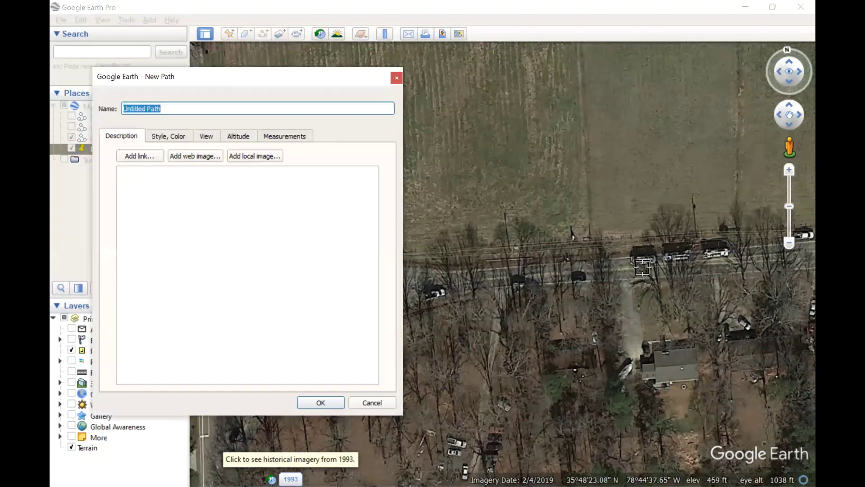
{"action": "left_click", "coordinate": [672, 262]}
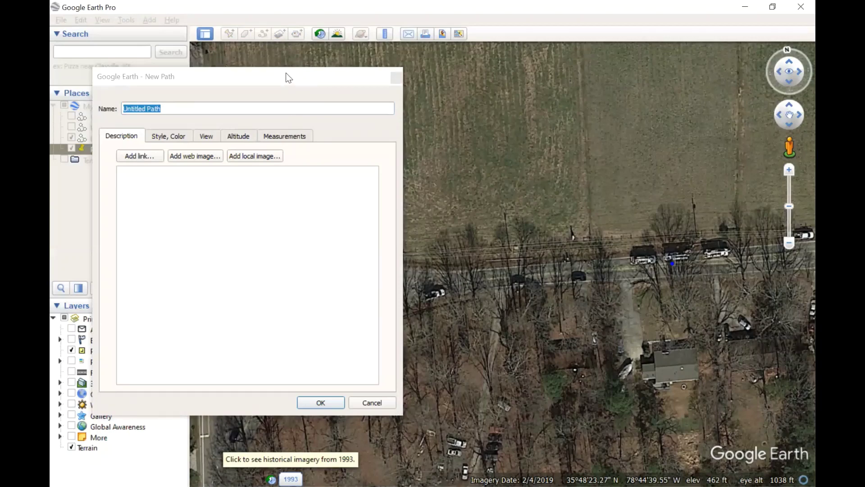
{"action": "left_click_drag", "start_coordinate": [289, 78], "coordinate": [393, 422]}
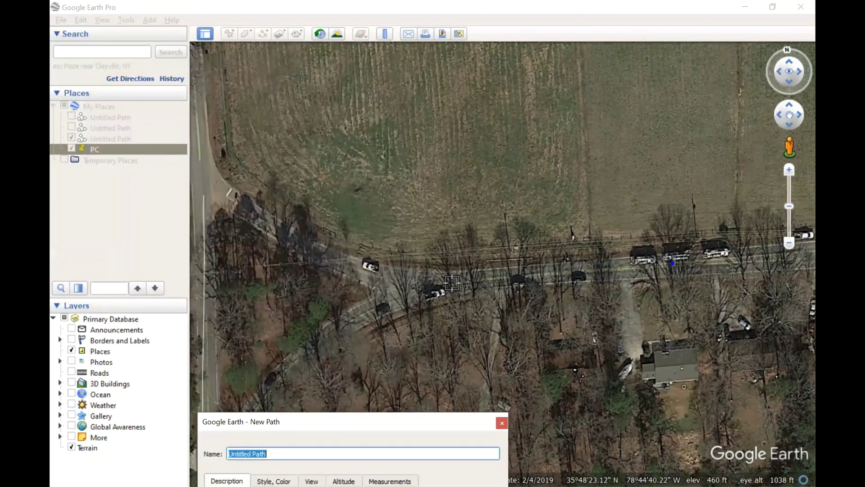
{"action": "left_click", "coordinate": [206, 302]}
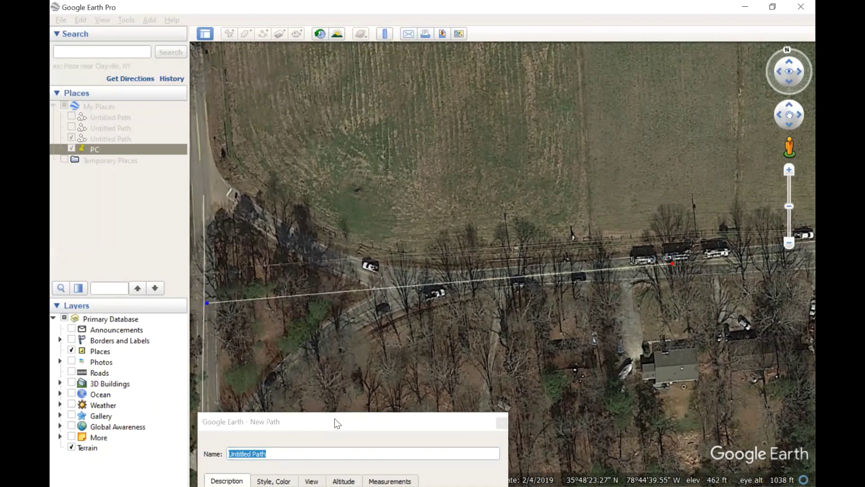
{"action": "left_click_drag", "start_coordinate": [337, 422], "coordinate": [355, 120]}
{"action": "left_click", "coordinate": [455, 445]}
- Add a placemark named PT on the east-west road where the curve ends, at about 35°48'23.13"N, 78°44'39.74"W
{"action": "scroll", "coordinate": [527, 270], "scroll_direction": "up", "scroll_amount": 1}
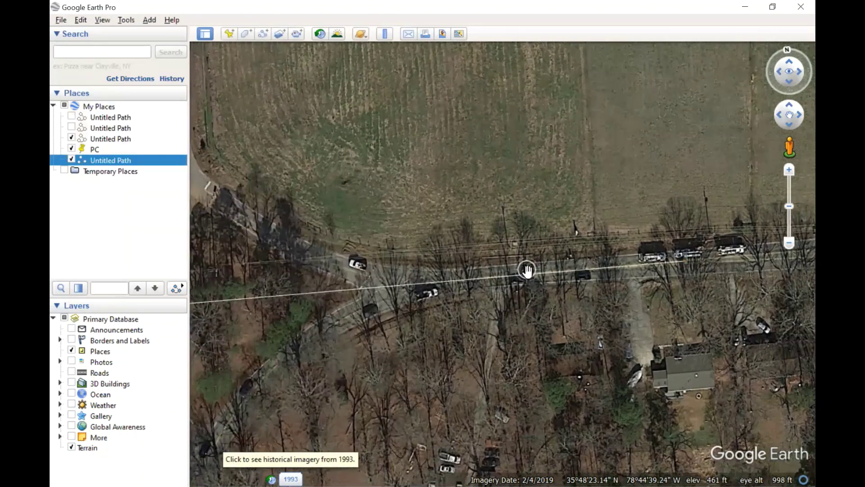
{"action": "scroll", "coordinate": [553, 268], "scroll_direction": "up", "scroll_amount": 1}
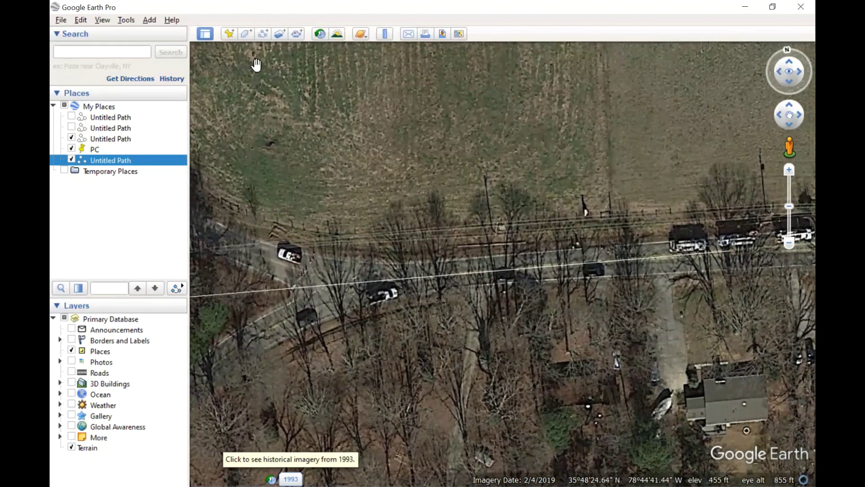
{"action": "left_click", "coordinate": [230, 36]}
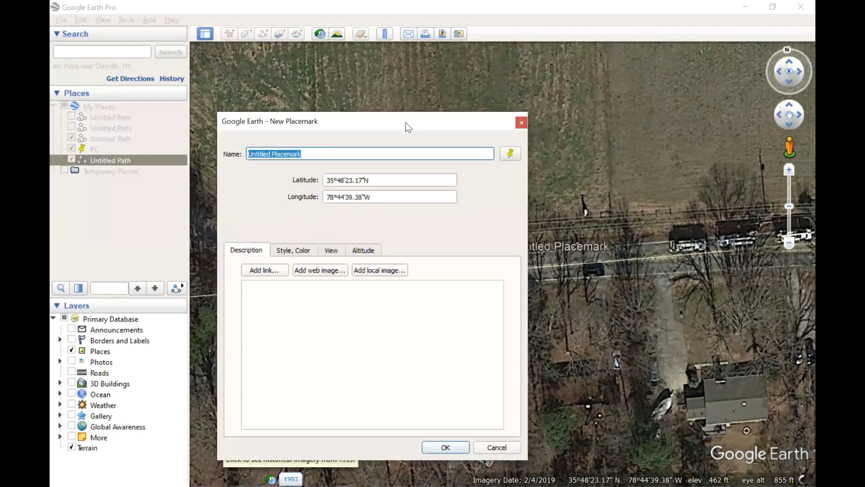
{"action": "left_click_drag", "start_coordinate": [405, 124], "coordinate": [385, 406]}
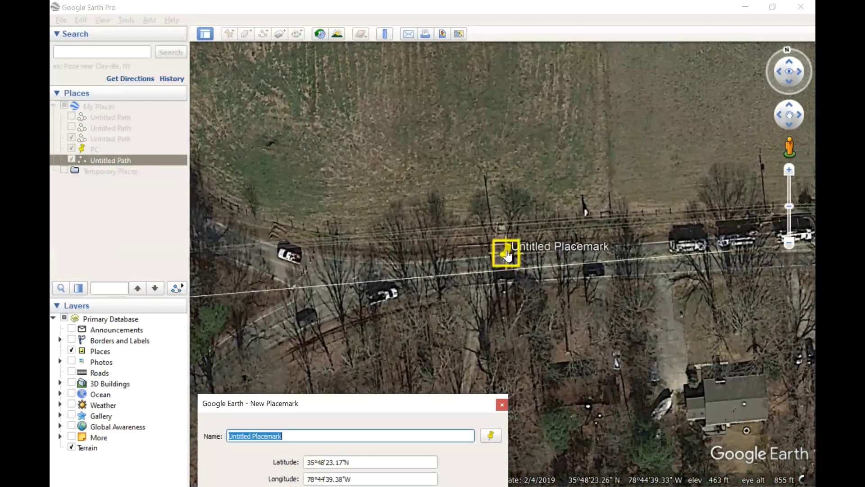
{"action": "left_click_drag", "start_coordinate": [507, 255], "coordinate": [465, 277]}
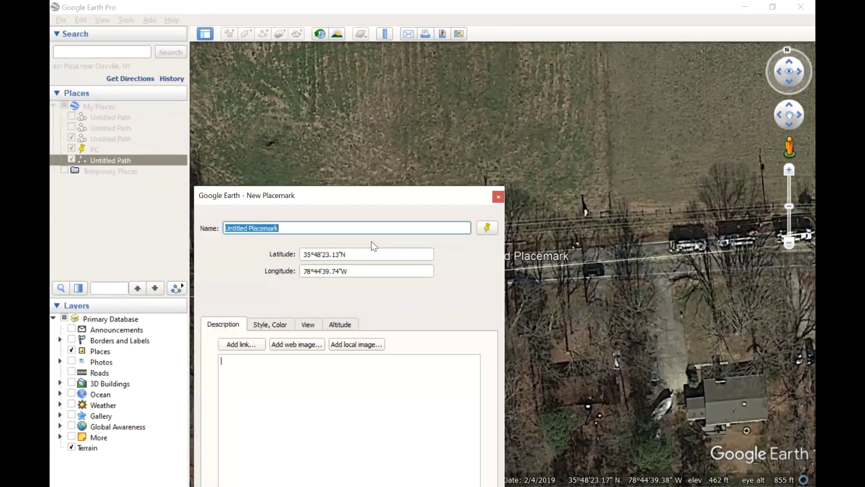
{"action": "type", "text": "PT"}
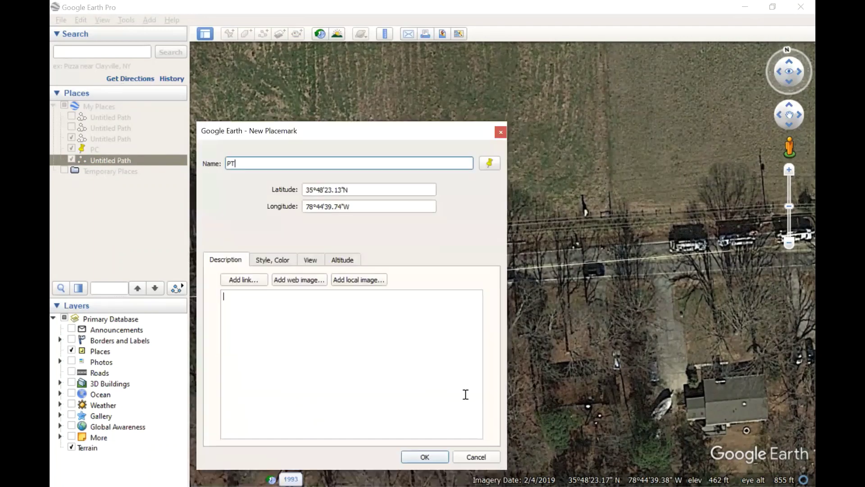
{"action": "left_click", "coordinate": [425, 456]}
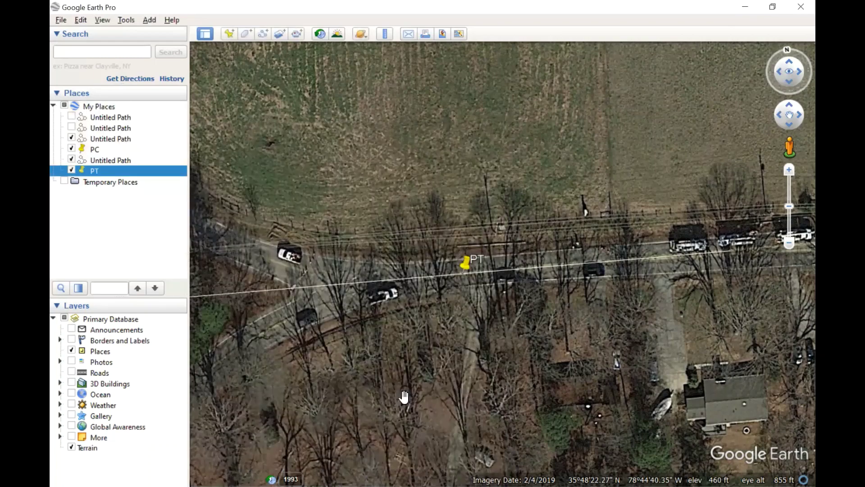
- Trace the road curve from PC to PT with a new multi-point path about 529 ft long
{"action": "scroll", "coordinate": [404, 396], "scroll_direction": "down", "scroll_amount": 4}
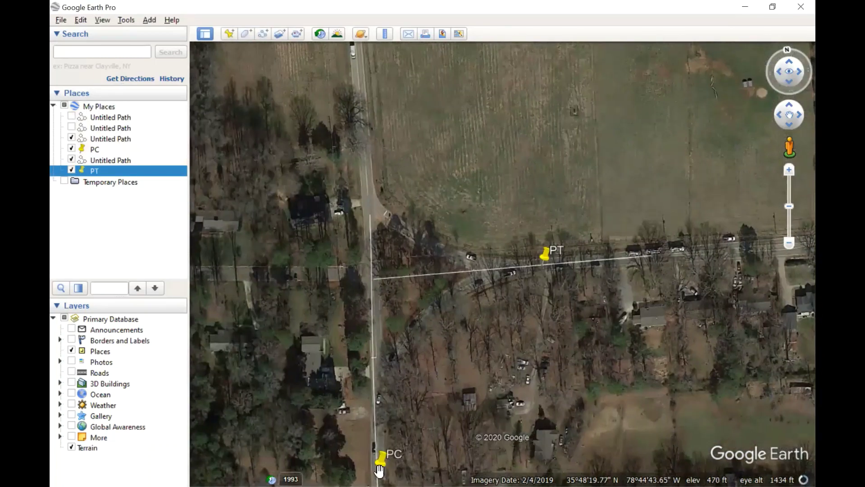
{"action": "left_click_drag", "start_coordinate": [485, 387], "coordinate": [443, 346]}
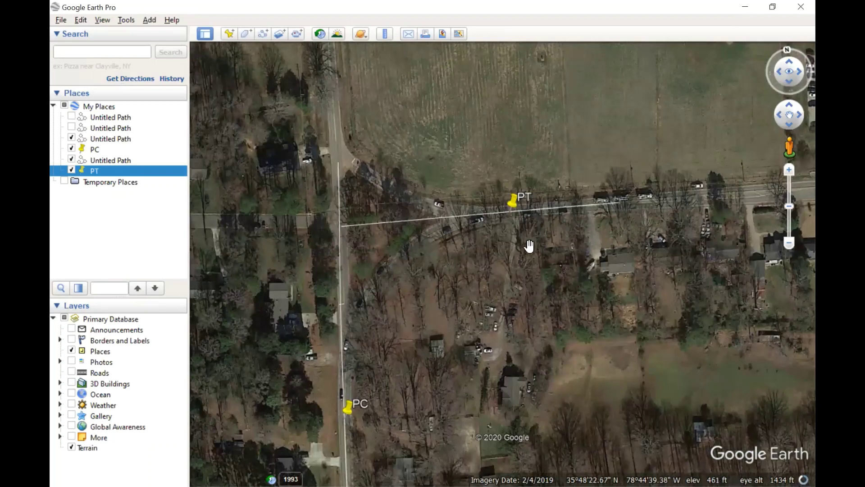
{"action": "left_click", "coordinate": [262, 35]}
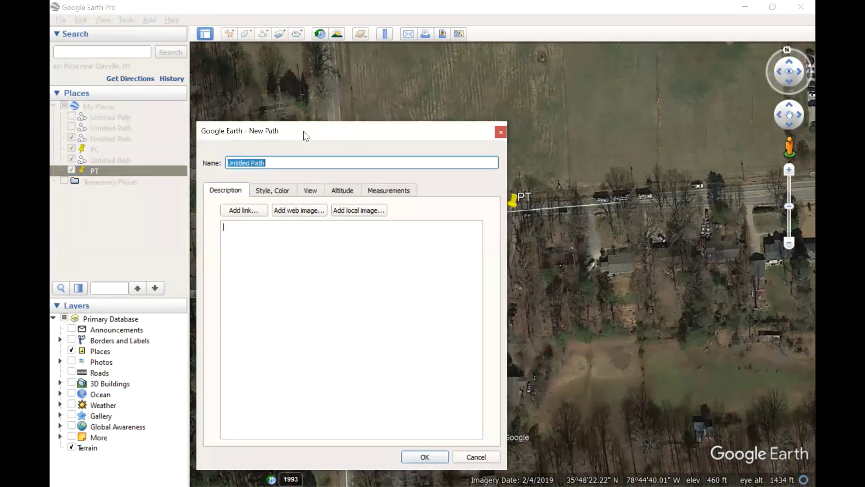
{"action": "left_click_drag", "start_coordinate": [303, 131], "coordinate": [642, 312]}
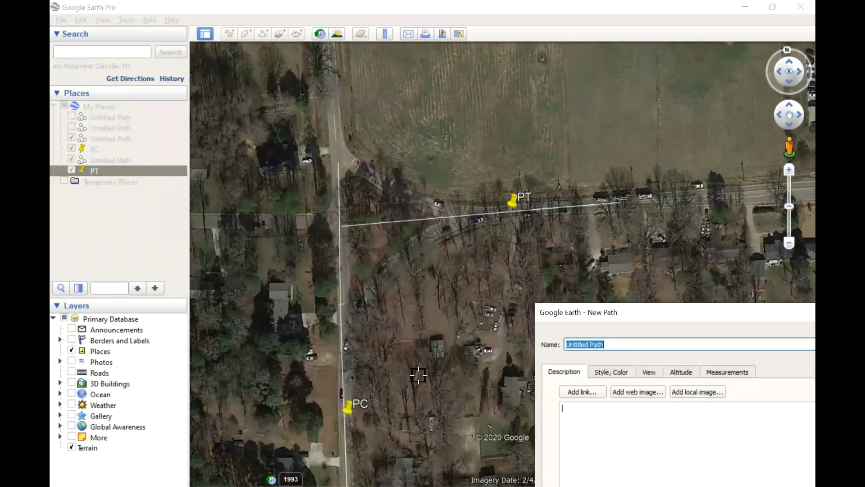
{"action": "left_click", "coordinate": [344, 415]}
{"action": "left_click", "coordinate": [345, 388]}
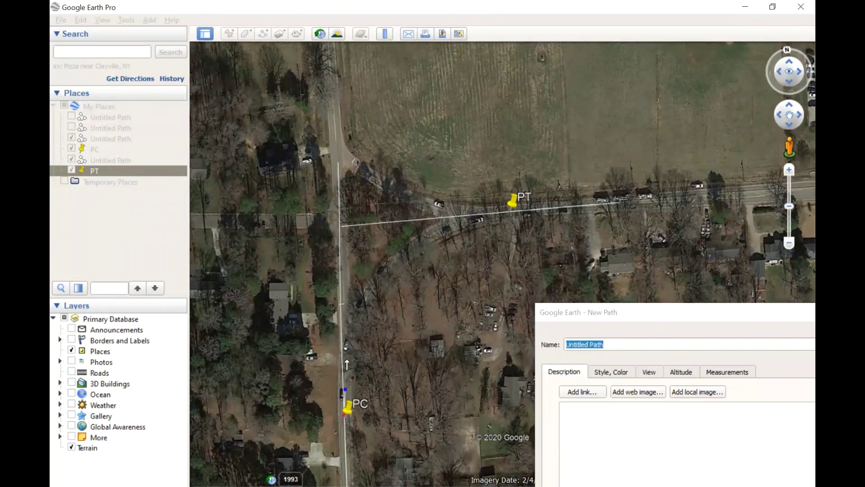
{"action": "left_click", "coordinate": [347, 359]}
{"action": "left_click", "coordinate": [351, 330]}
{"action": "left_click", "coordinate": [358, 308]}
{"action": "left_click", "coordinate": [373, 286]}
{"action": "left_click", "coordinate": [384, 269]}
{"action": "left_click", "coordinate": [396, 256]}
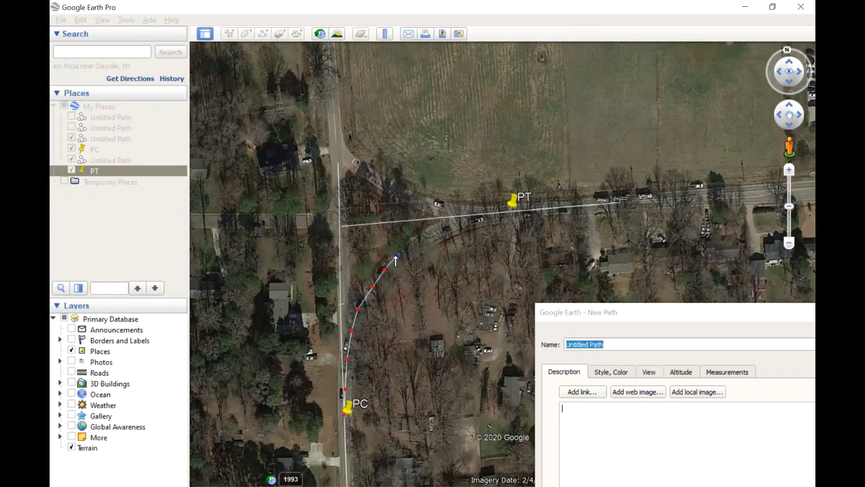
{"action": "left_click", "coordinate": [420, 241]}
{"action": "left_click", "coordinate": [440, 228]}
{"action": "left_click", "coordinate": [464, 222]}
{"action": "left_click", "coordinate": [496, 212]}
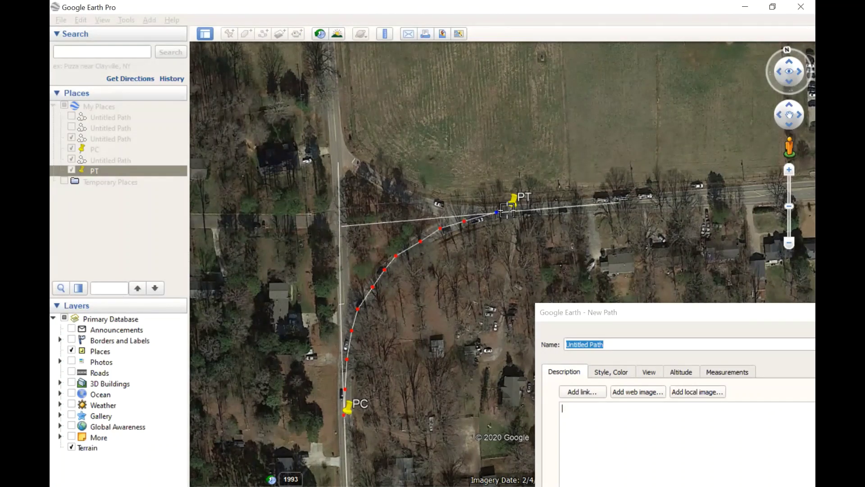
{"action": "left_click", "coordinate": [509, 212]}
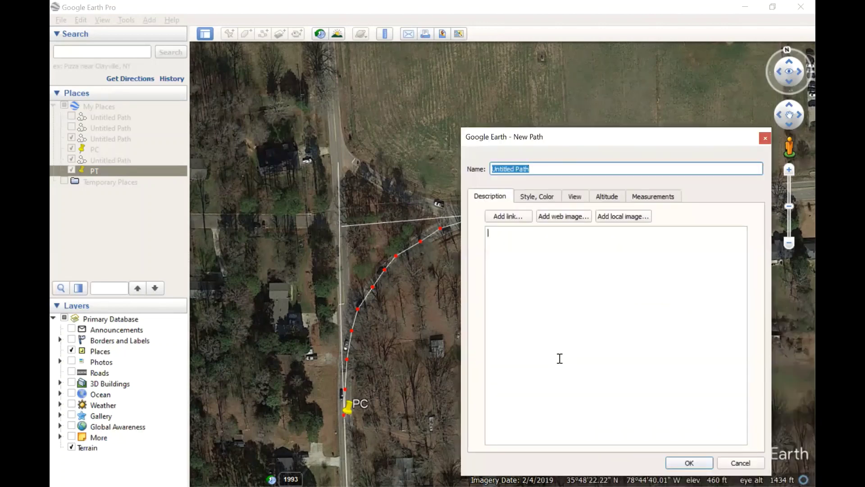
- Name the curve path Curve Length, display its length in feet and save it
{"action": "type", "text": "Curve Length"}
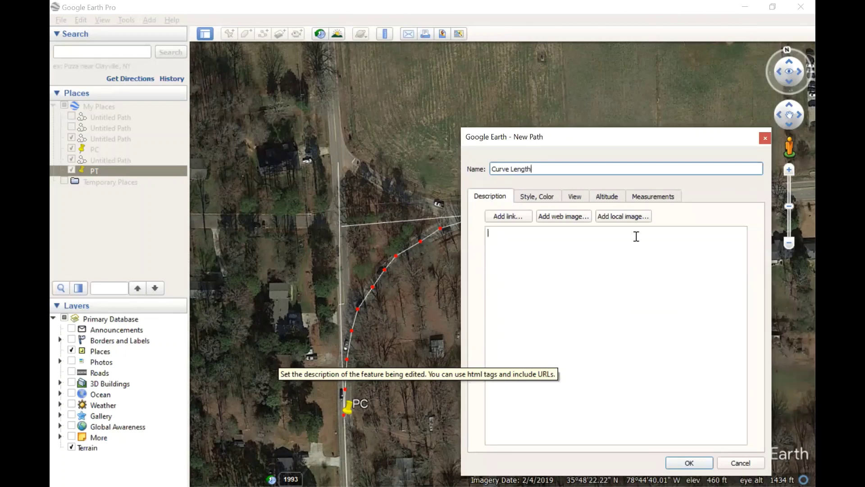
{"action": "left_click", "coordinate": [642, 197]}
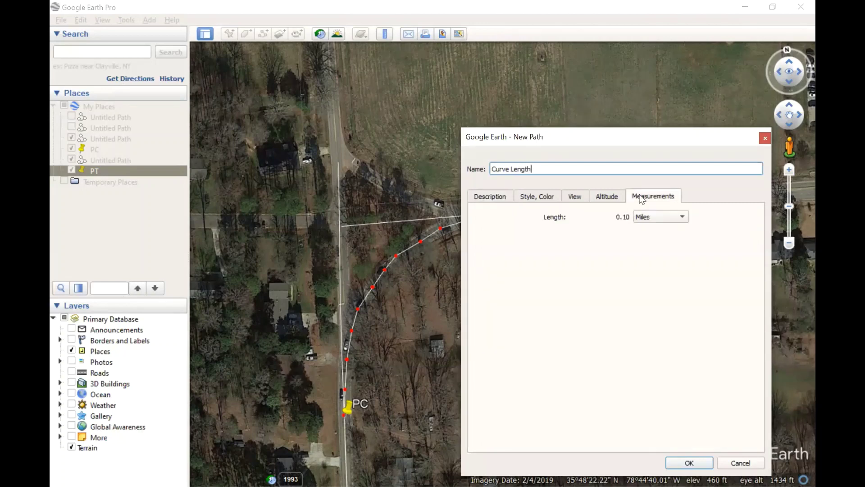
{"action": "left_click", "coordinate": [652, 218]}
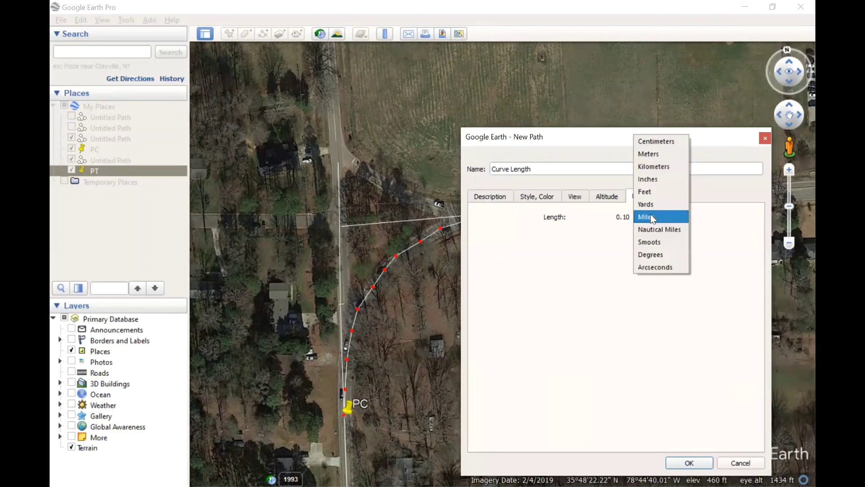
{"action": "left_click", "coordinate": [655, 192]}
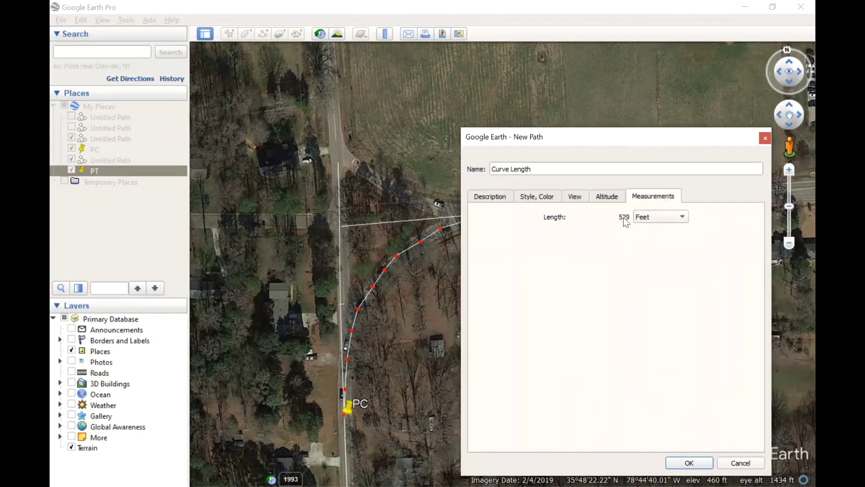
{"action": "left_click", "coordinate": [686, 464]}
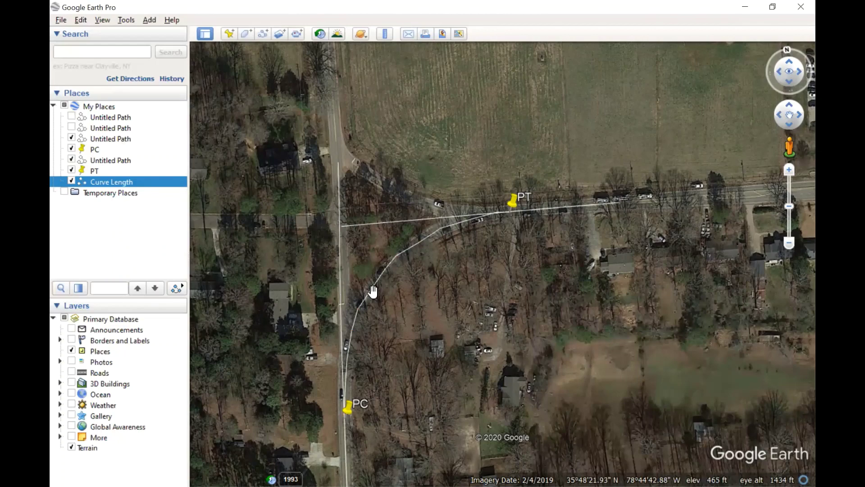
- Add a placemark named PI where the two tangent lines intersect, at about 35°48'23.17"N, 78°44'43.50"W
{"action": "left_click", "coordinate": [228, 34]}
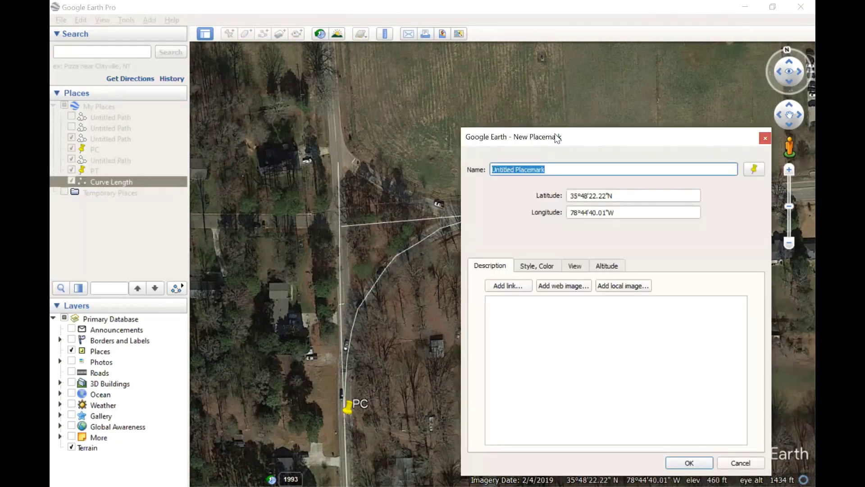
{"action": "left_click_drag", "start_coordinate": [509, 257], "coordinate": [345, 218]}
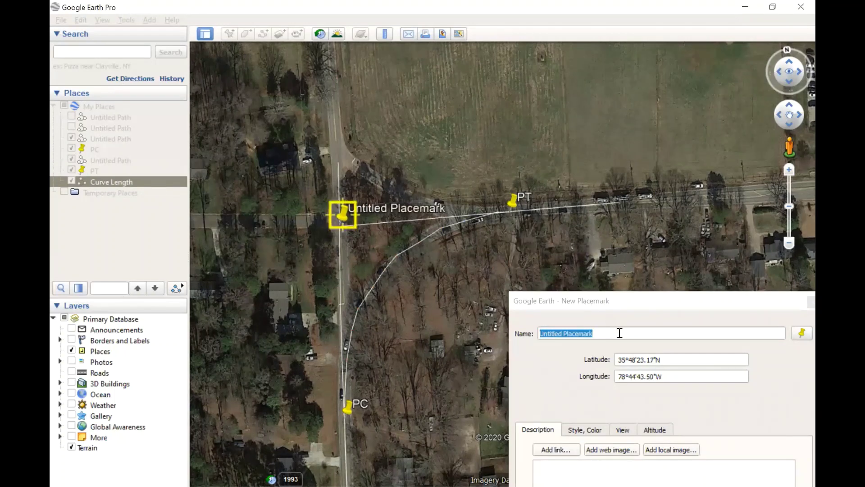
{"action": "left_click_drag", "start_coordinate": [620, 328], "coordinate": [530, 337]}
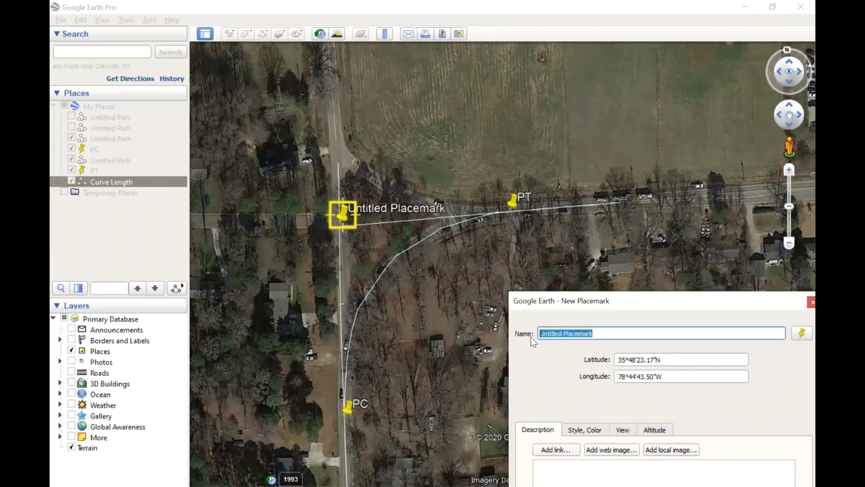
{"action": "type", "text": "PI"}
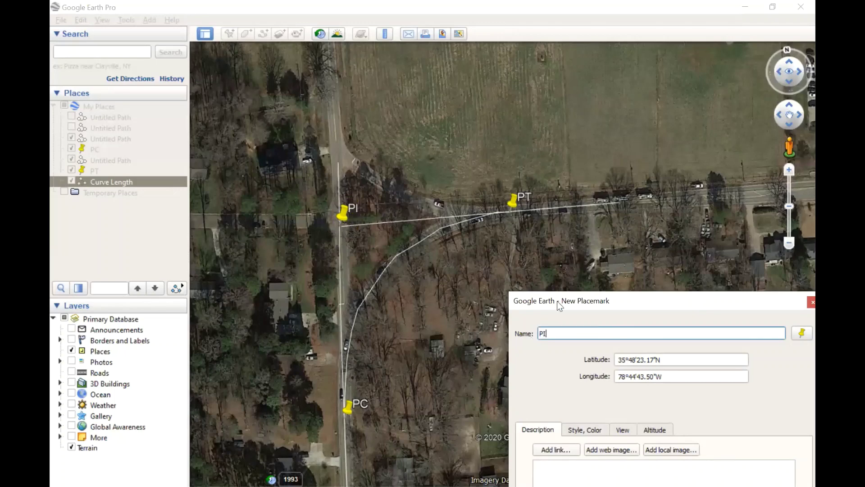
{"action": "left_click_drag", "start_coordinate": [558, 301], "coordinate": [496, 158]}
{"action": "left_click", "coordinate": [616, 316]}
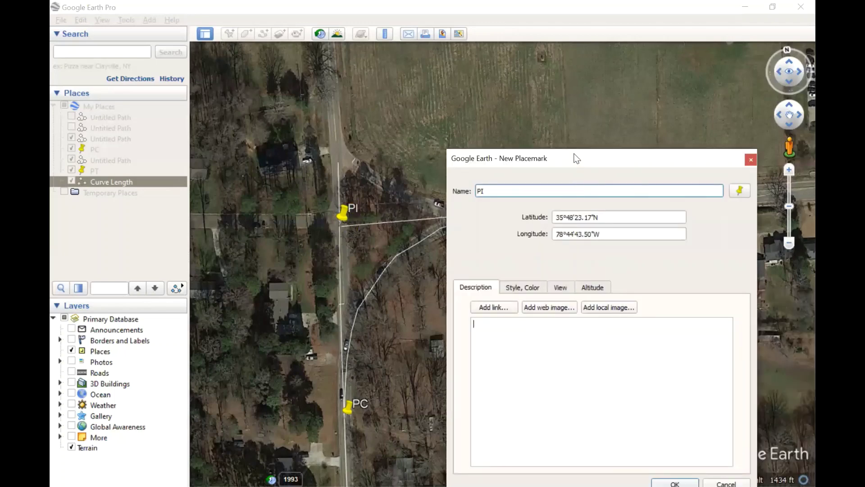
{"action": "left_click_drag", "start_coordinate": [575, 155], "coordinate": [549, 92]}
{"action": "left_click", "coordinate": [648, 421]}
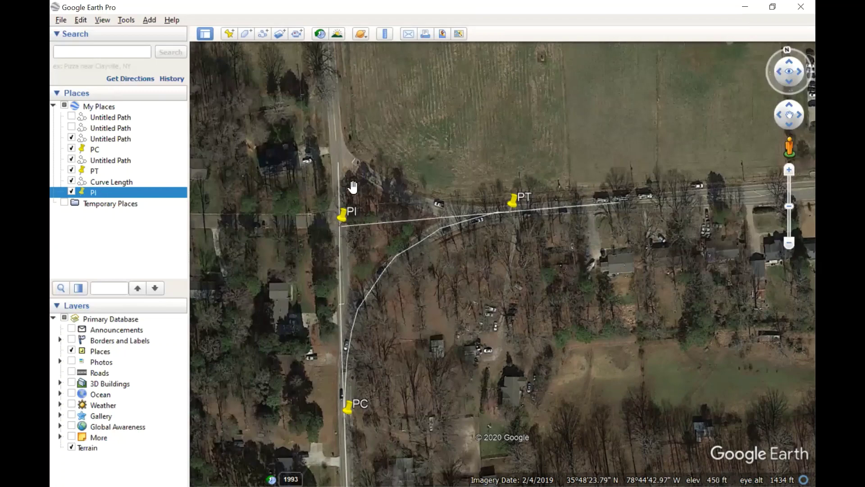
- Draw a two-point path from PC eastward through the woods to the clearing's edge and save it
{"action": "scroll", "coordinate": [474, 253], "scroll_direction": "down", "scroll_amount": 2}
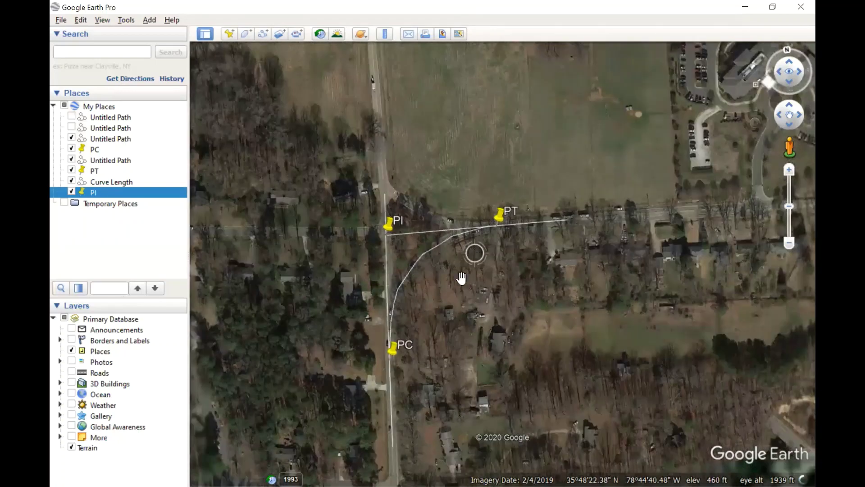
{"action": "left_click", "coordinate": [260, 36]}
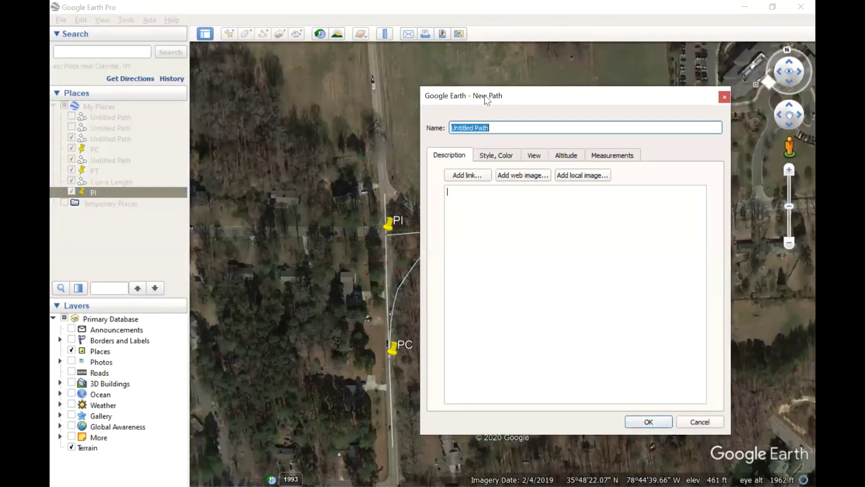
{"action": "left_click_drag", "start_coordinate": [487, 99], "coordinate": [495, 433]}
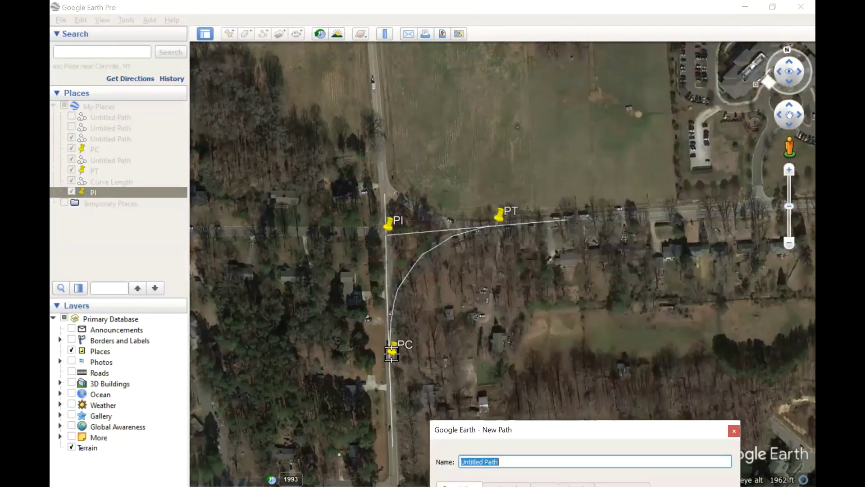
{"action": "left_click", "coordinate": [391, 355]}
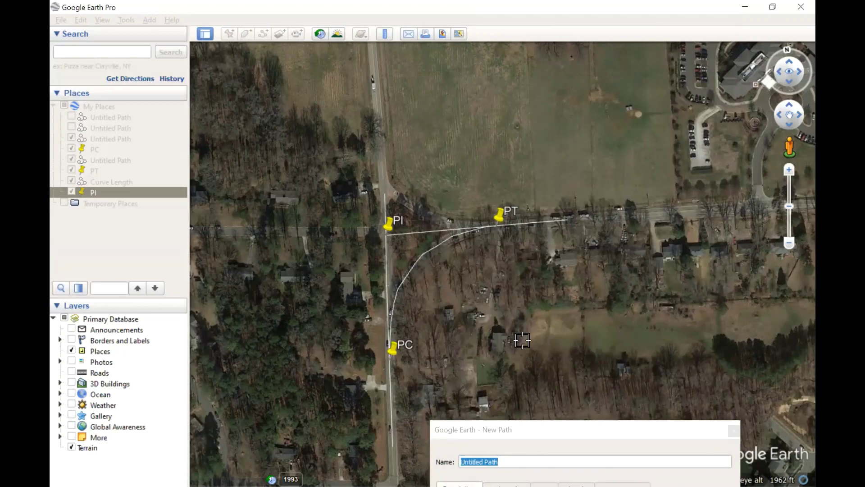
{"action": "left_click", "coordinate": [525, 346]}
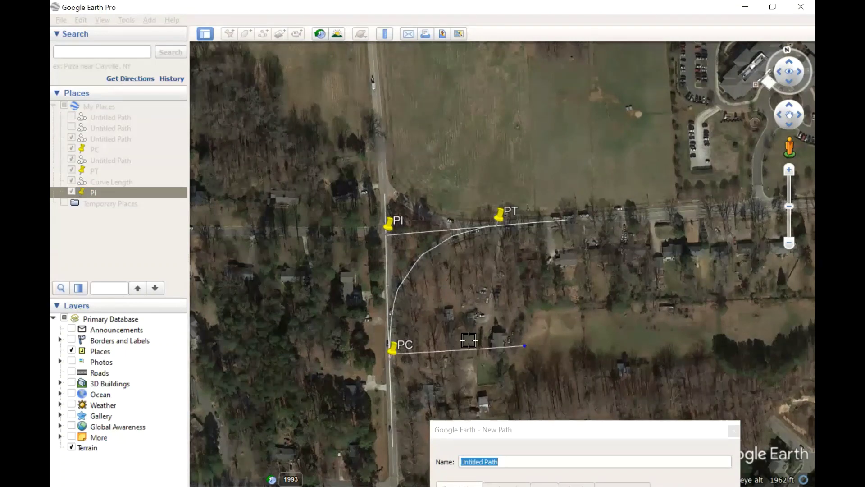
{"action": "left_click_drag", "start_coordinate": [534, 427], "coordinate": [363, 122]}
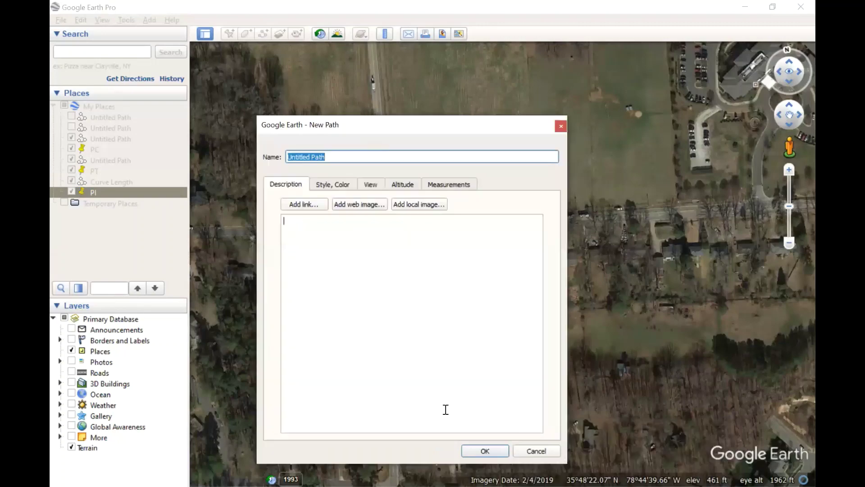
{"action": "left_click", "coordinate": [483, 447]}
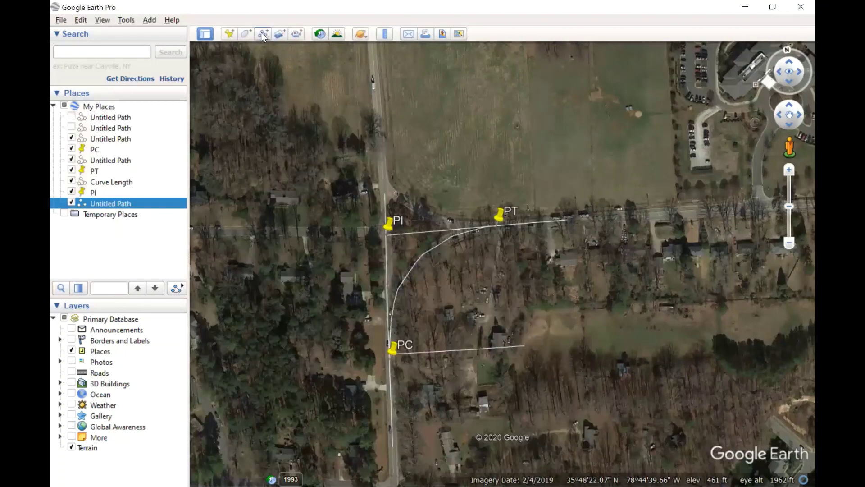
- Measure the distance in feet from PT to the east end of the PC line with a temporary path, and discard it
{"action": "left_click", "coordinate": [263, 36]}
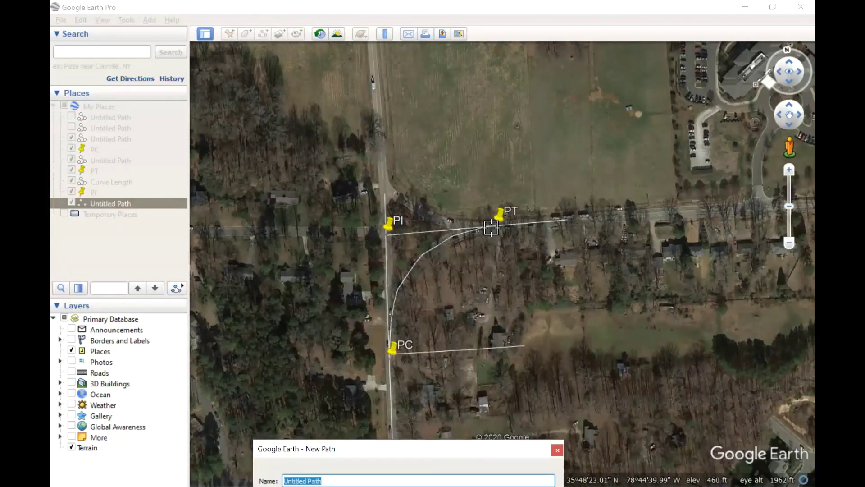
{"action": "left_click", "coordinate": [491, 227]}
{"action": "left_click", "coordinate": [525, 343]}
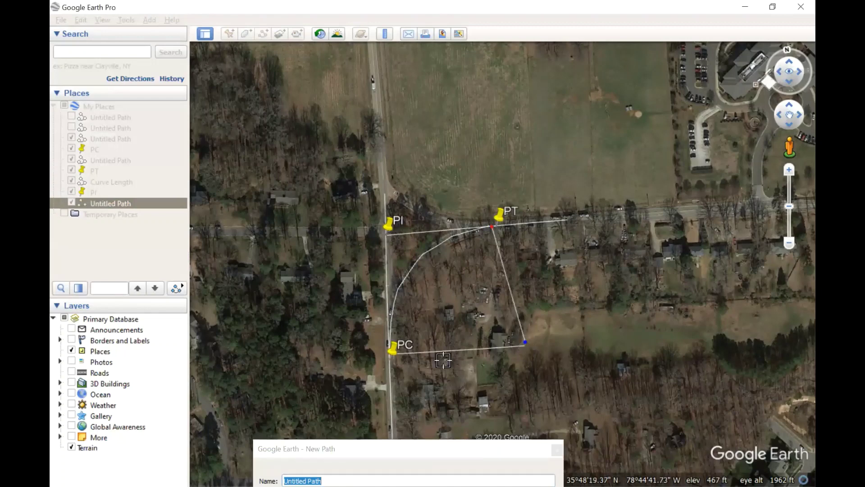
{"action": "left_click", "coordinate": [454, 453]}
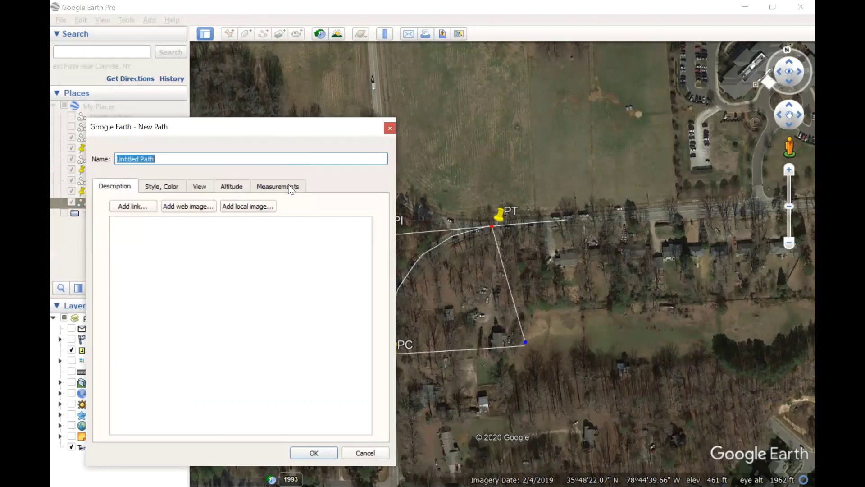
{"action": "left_click", "coordinate": [291, 189]}
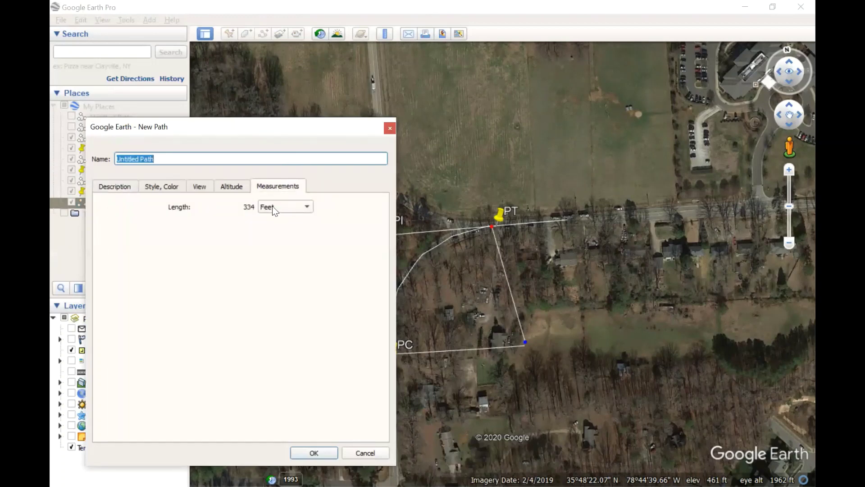
{"action": "left_click", "coordinate": [364, 453]}
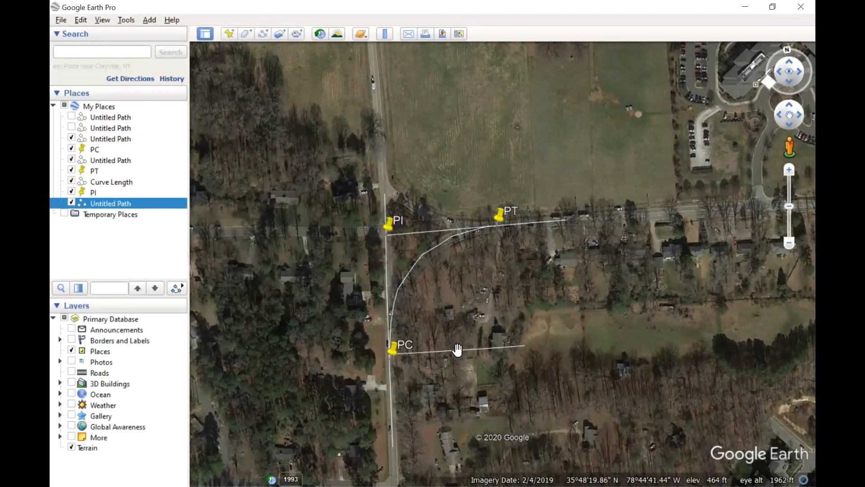
- Delete the path running eastward from PC
{"action": "right_click", "coordinate": [457, 349]}
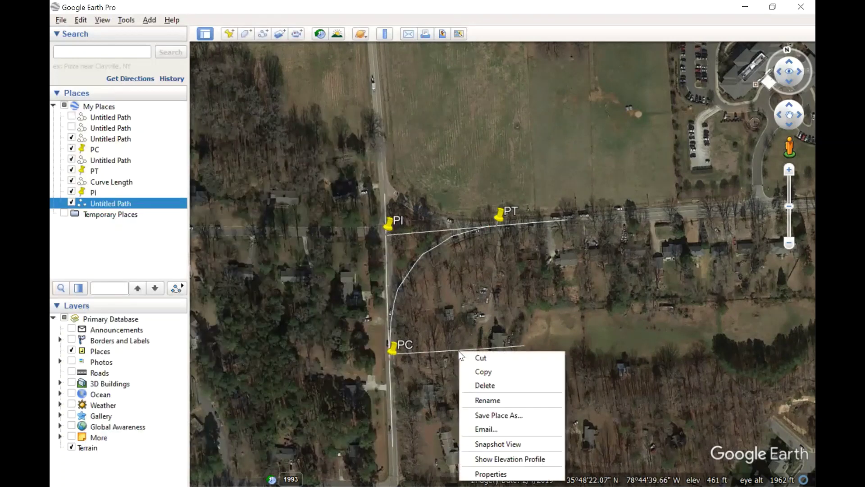
{"action": "left_click", "coordinate": [480, 387]}
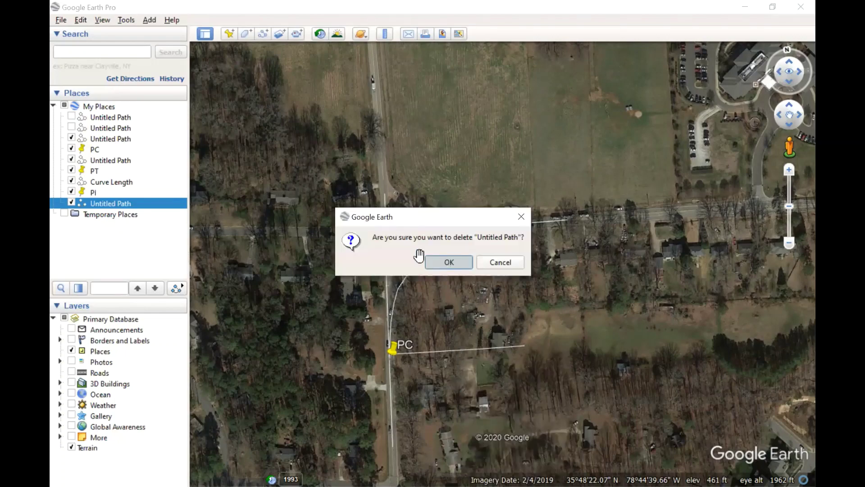
{"action": "left_click", "coordinate": [424, 257]}
- Delete the Curve Length path traced along the curve between PC and PT
{"action": "right_click", "coordinate": [421, 257]}
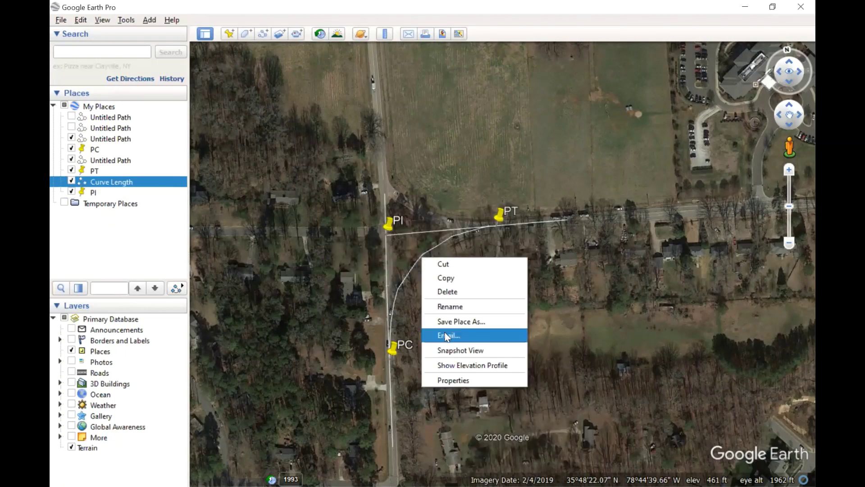
{"action": "left_click", "coordinate": [443, 292]}
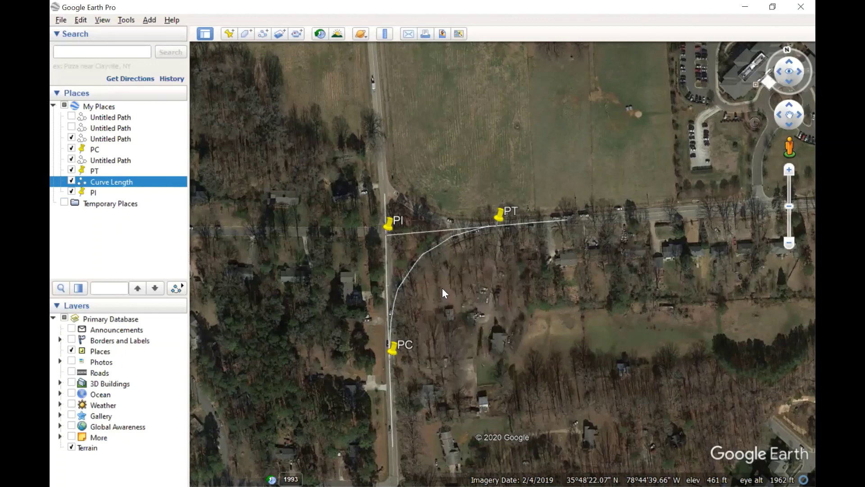
{"action": "left_click", "coordinate": [447, 258]}
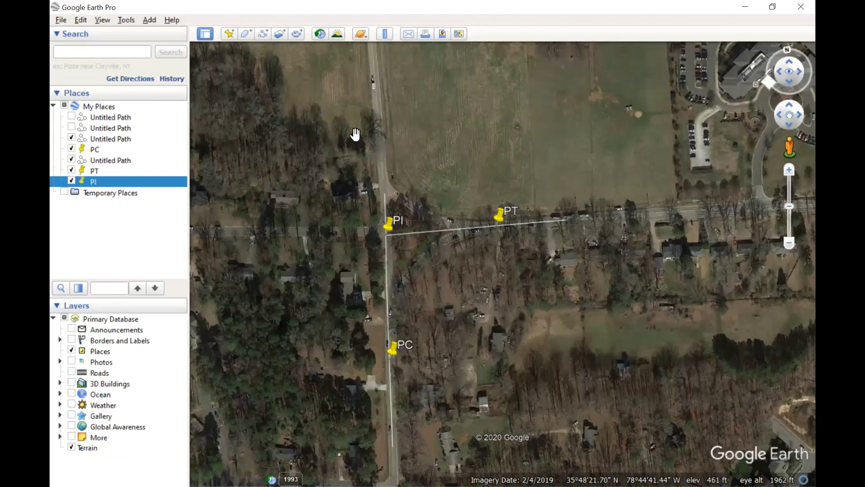
- Draw a new two-point path about 276 ft long, from the north-south road between PI and PC northeast to the curved road west of PT
{"action": "scroll", "coordinate": [399, 249], "scroll_direction": "up", "scroll_amount": 2}
{"action": "scroll", "coordinate": [430, 256], "scroll_direction": "up", "scroll_amount": 3}
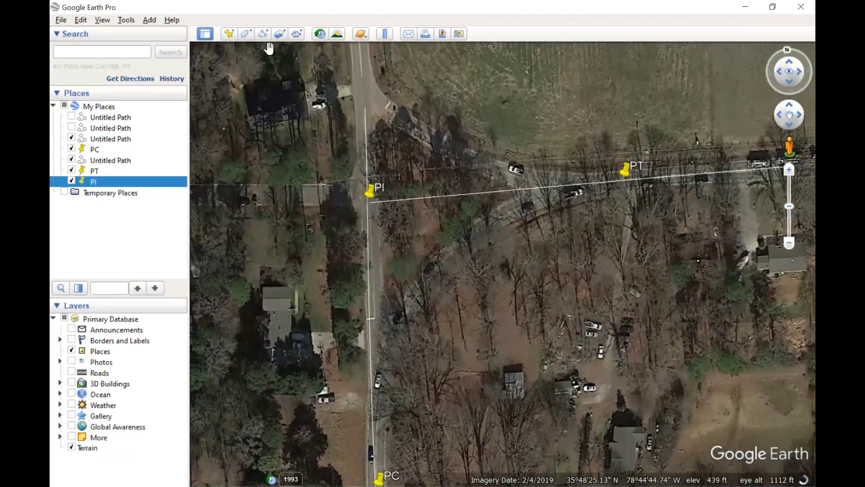
{"action": "left_click", "coordinate": [263, 34]}
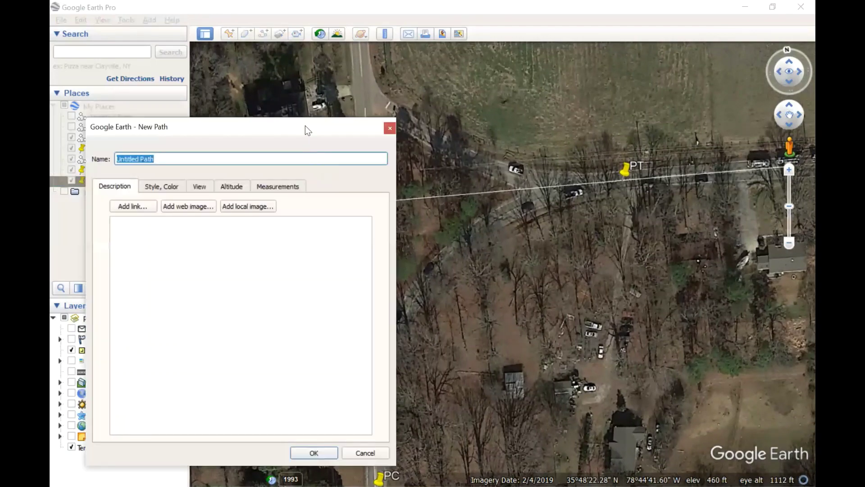
{"action": "left_click_drag", "start_coordinate": [305, 126], "coordinate": [363, 444]}
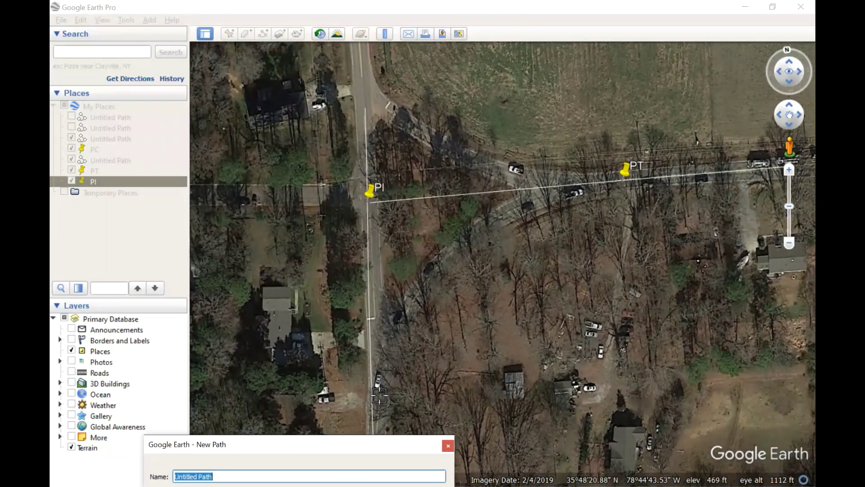
{"action": "left_click", "coordinate": [380, 396]}
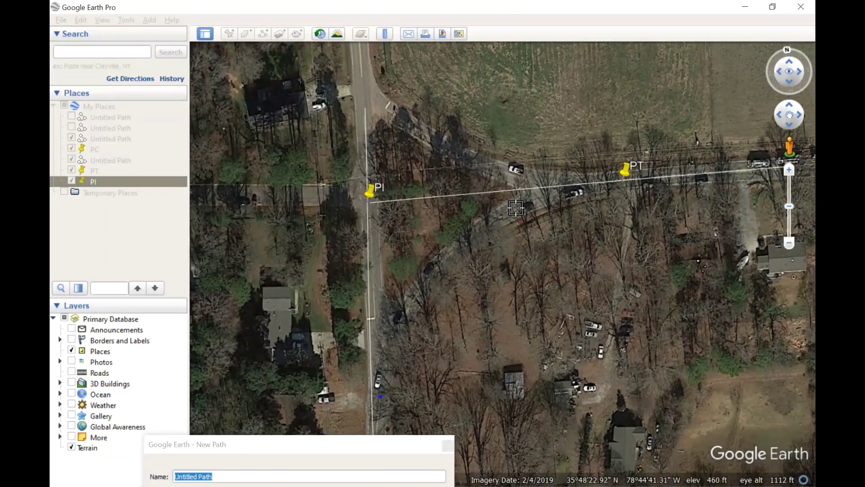
{"action": "left_click", "coordinate": [517, 209]}
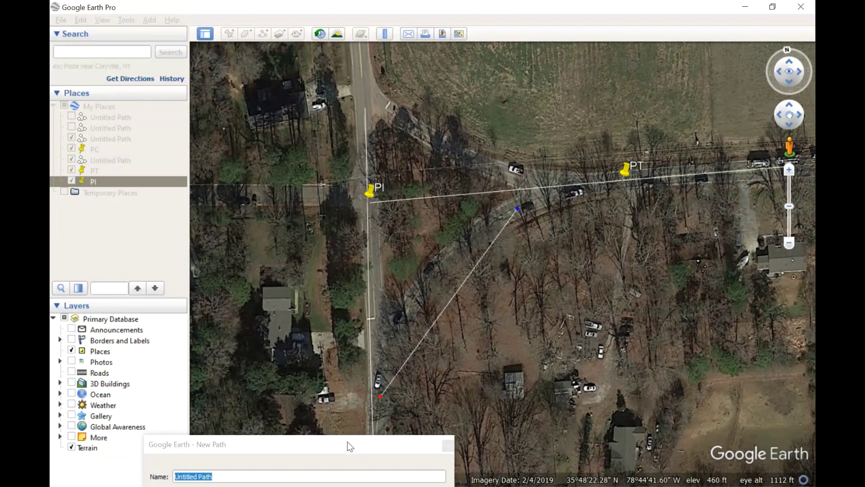
- Name the new path Chord, check its length in feet, and save it
{"action": "left_click_drag", "start_coordinate": [351, 446], "coordinate": [277, 136]}
{"action": "type", "text": "Chord"}
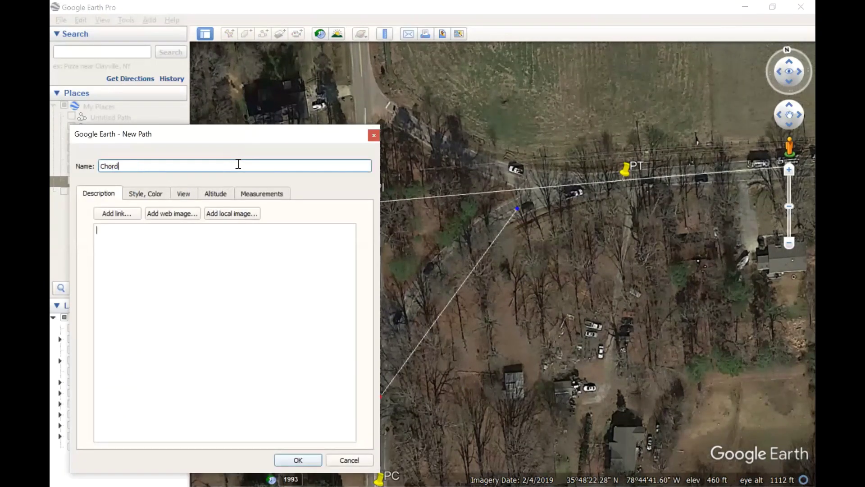
{"action": "left_click", "coordinate": [256, 191]}
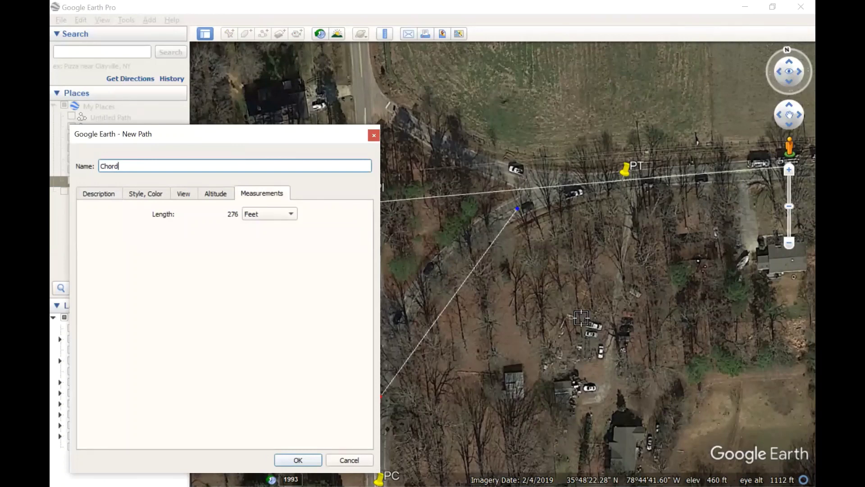
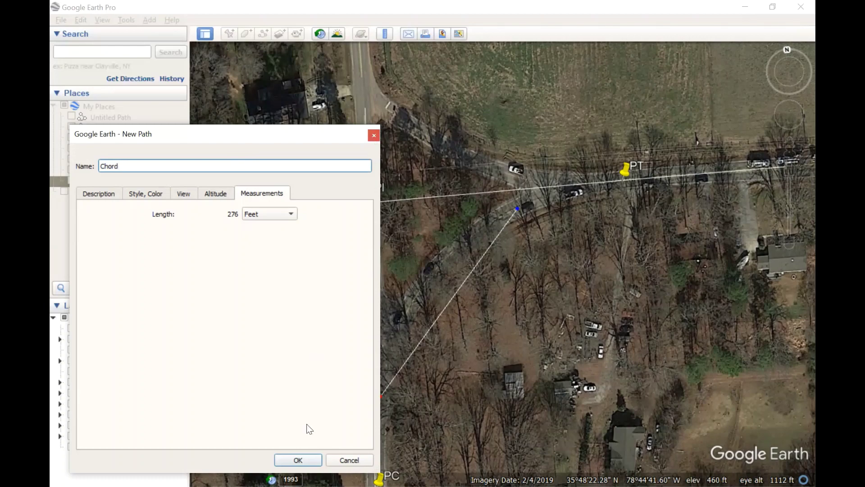
{"action": "left_click", "coordinate": [298, 459]}
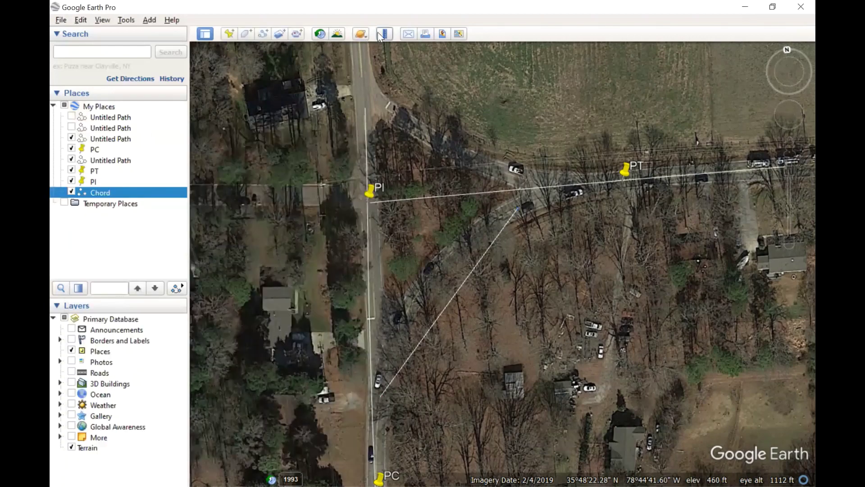
- Lay a ruler line about 136 ft long along the chord from its southwest end to find the chord's midpoint
{"action": "left_click", "coordinate": [384, 34]}
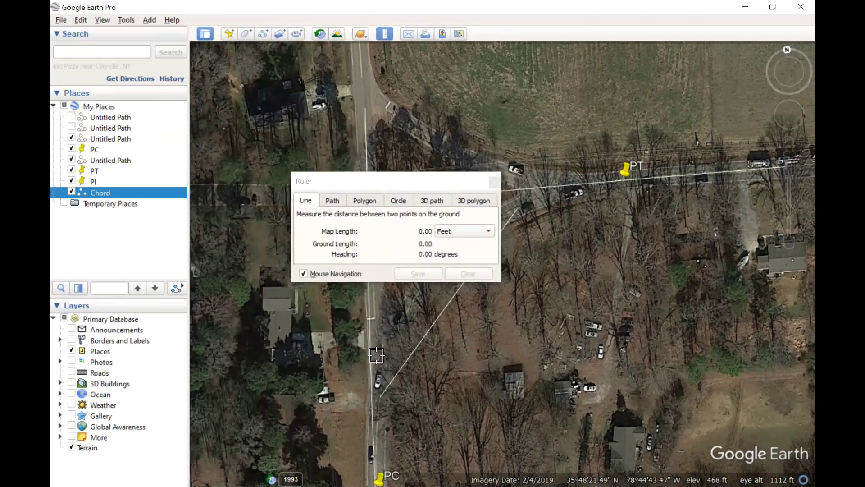
{"action": "left_click", "coordinate": [382, 395]}
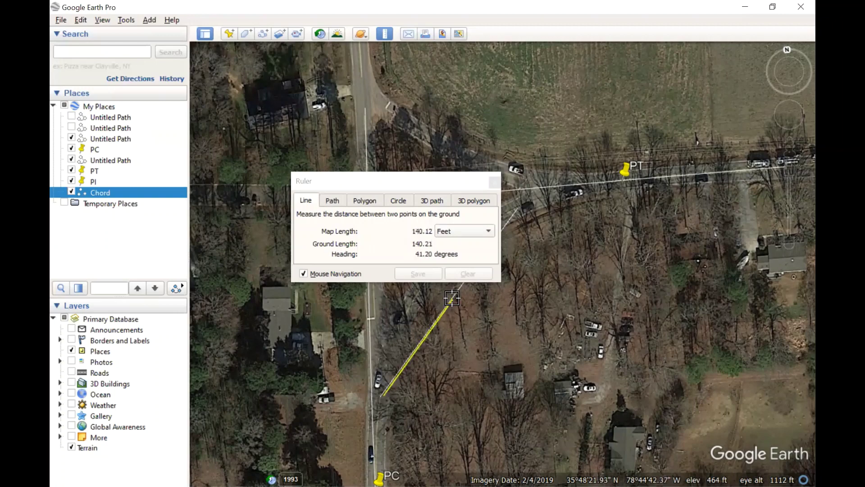
{"action": "left_click", "coordinate": [451, 303]}
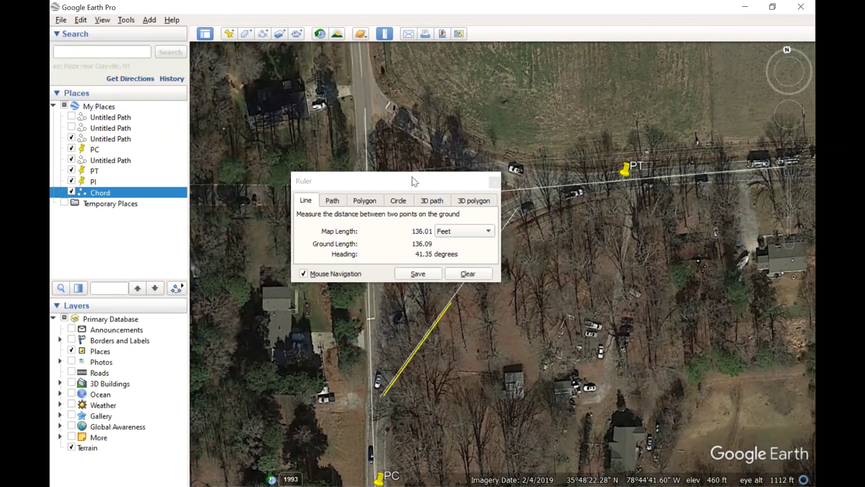
- Add a placemark named Mid Point of Chord at the ruler line's northeast end, at about 35°48'21.93"N, 78°44'42.39"W
{"action": "left_click_drag", "start_coordinate": [414, 182], "coordinate": [594, 129]}
{"action": "left_click", "coordinate": [233, 34]}
{"action": "left_click", "coordinate": [450, 304]}
{"action": "left_click_drag", "start_coordinate": [451, 305], "coordinate": [453, 303]}
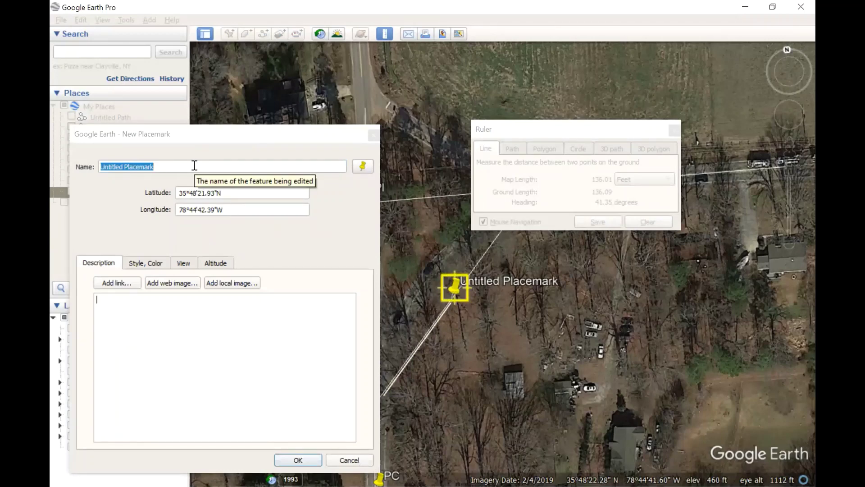
{"action": "type", "text": "Mid"}
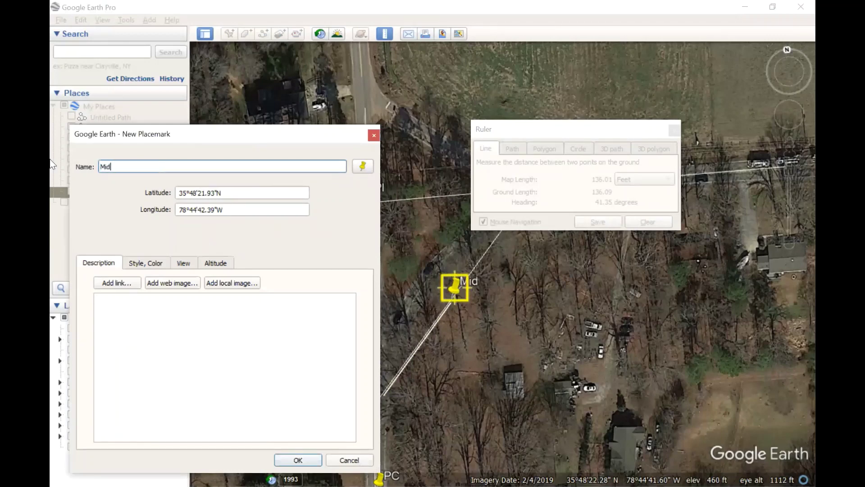
{"action": "type", "text": " Point of CHa"}
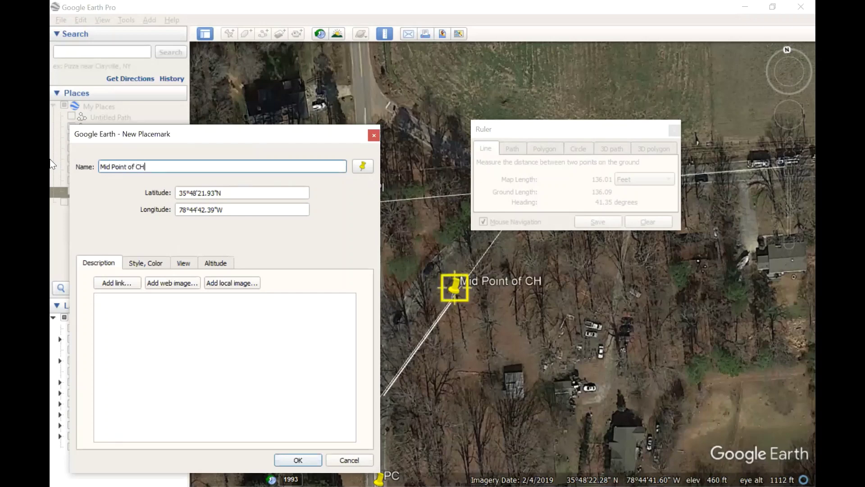
{"action": "key", "text": "BackSpace"}
{"action": "key", "text": "BackSpace"}
{"action": "type", "text": "hord"}
{"action": "left_click", "coordinate": [291, 458]}
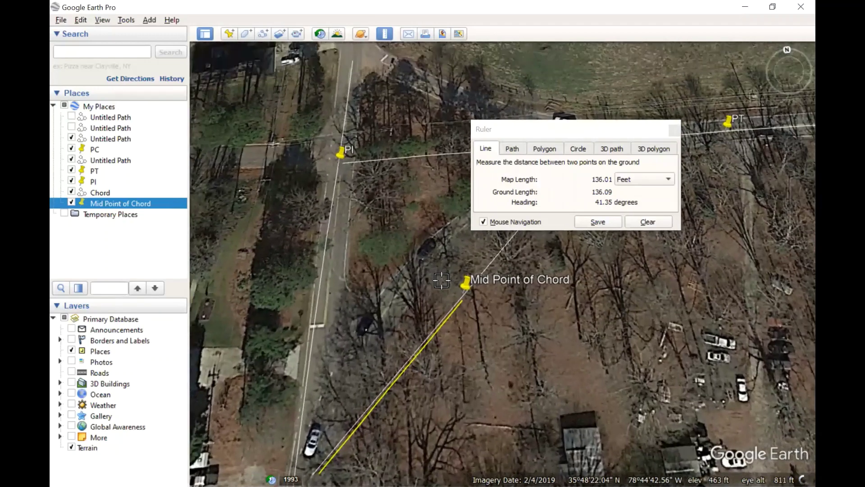
- Clear the previous ruler line and measure the distance in feet from the chord's midpoint northwest to the curved road
{"action": "scroll", "coordinate": [442, 283], "scroll_direction": "up", "scroll_amount": 2}
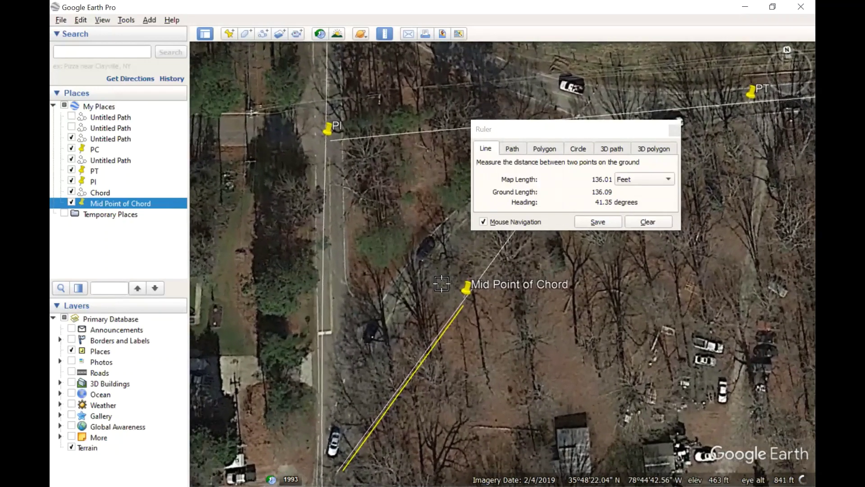
{"action": "scroll", "coordinate": [441, 269], "scroll_direction": "up", "scroll_amount": 2}
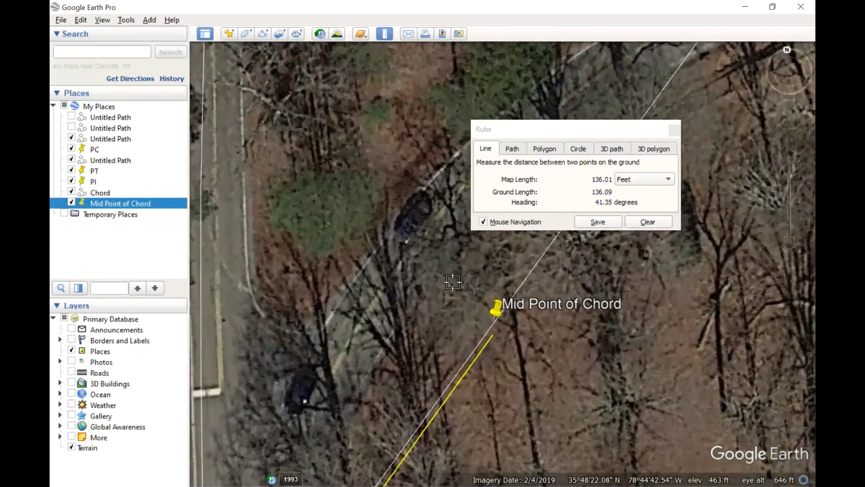
{"action": "left_click", "coordinate": [384, 33]}
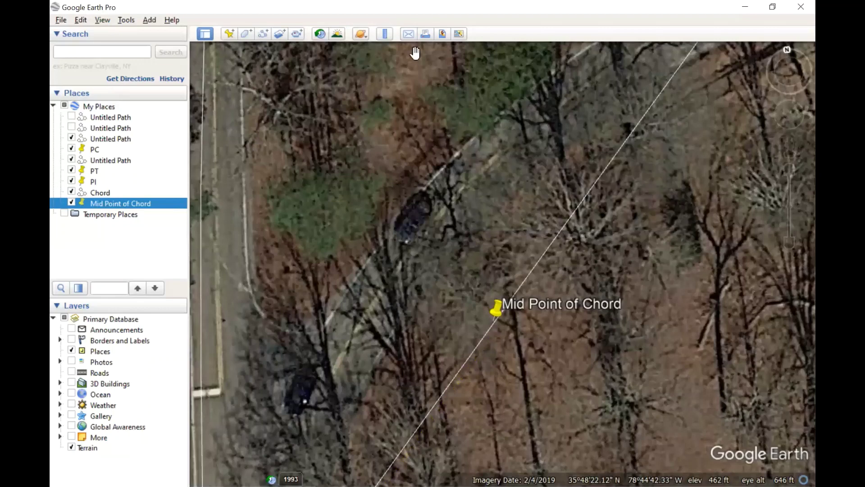
{"action": "left_click", "coordinate": [384, 36]}
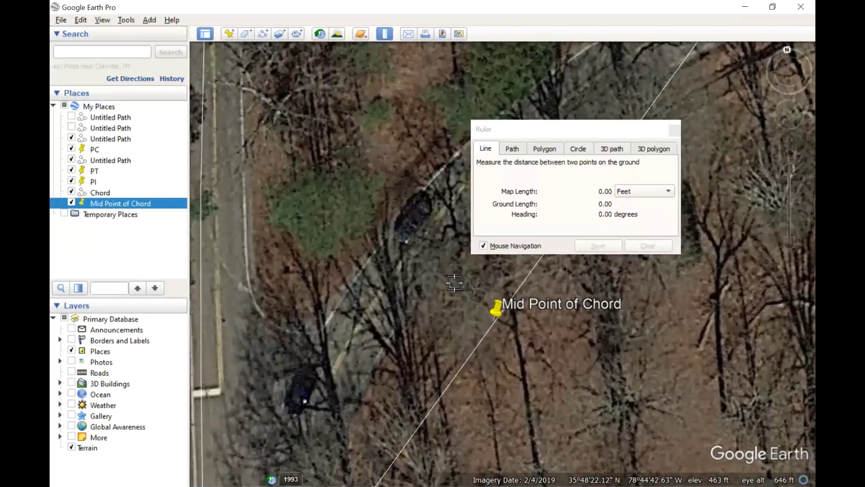
{"action": "left_click", "coordinate": [494, 323]}
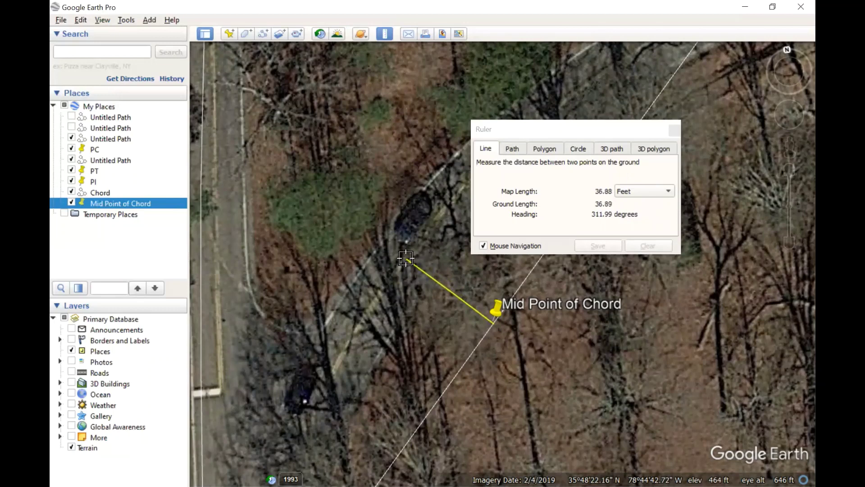
{"action": "left_click", "coordinate": [405, 258]}
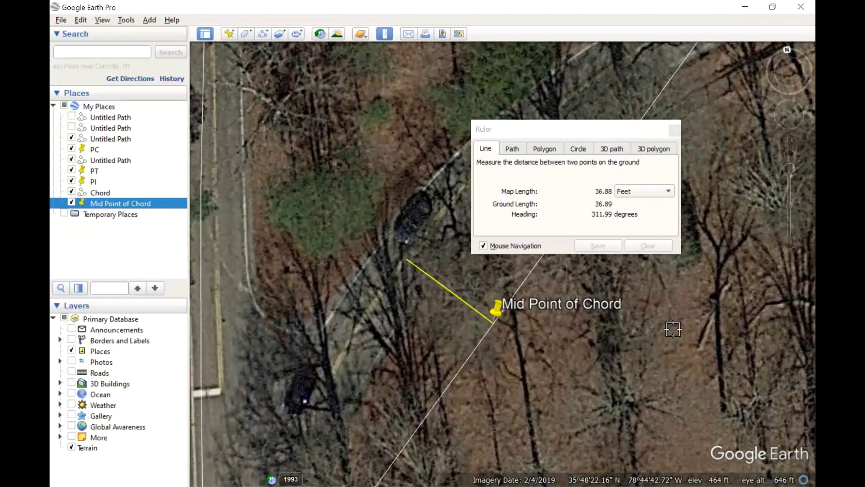